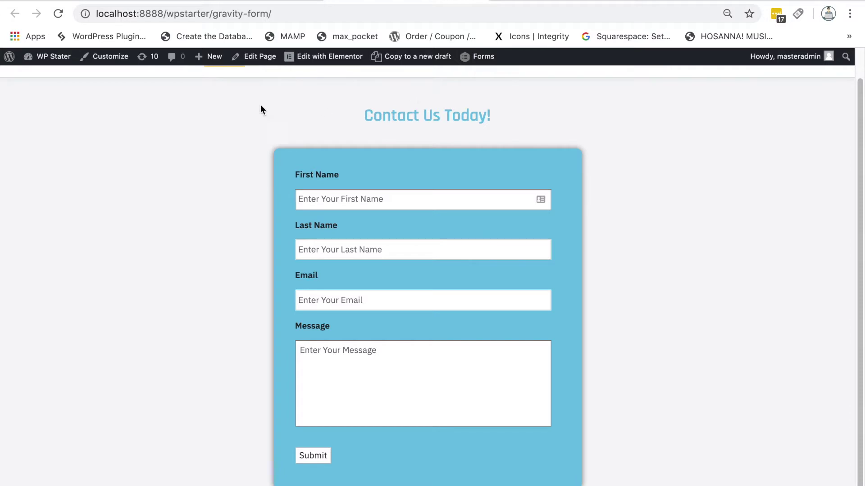
{"action": "left_click_drag", "start_coordinate": [246, 95], "coordinate": [578, 112]}
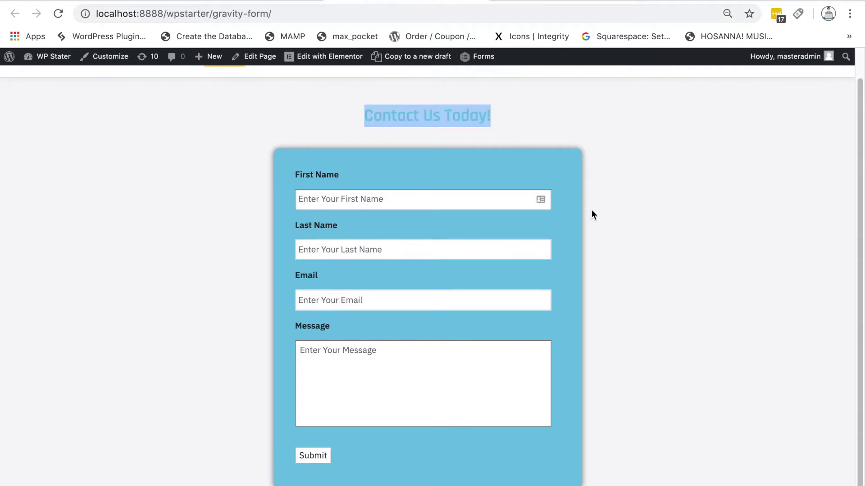
{"action": "left_click", "coordinate": [259, 116]}
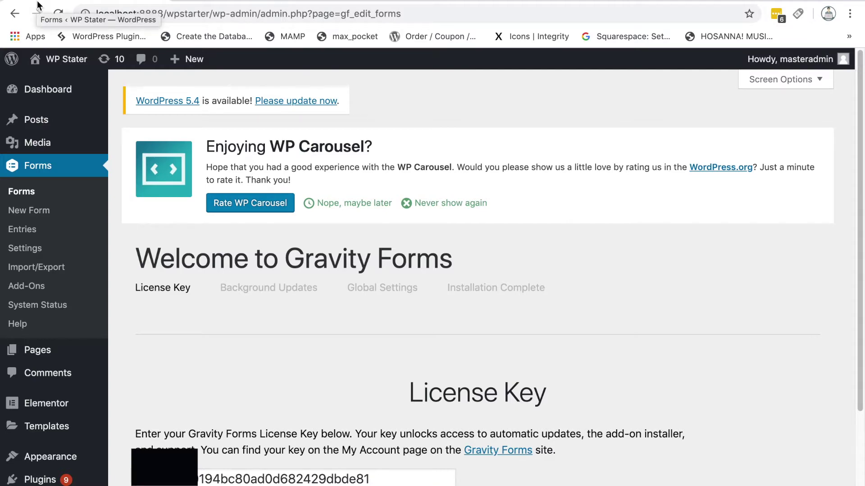
Proceed through the License Key and Background Updates stages of the Gravity Forms setup, keeping the prefilled settings.
{"action": "scroll", "coordinate": [544, 321], "scroll_direction": "down", "scroll_amount": 5}
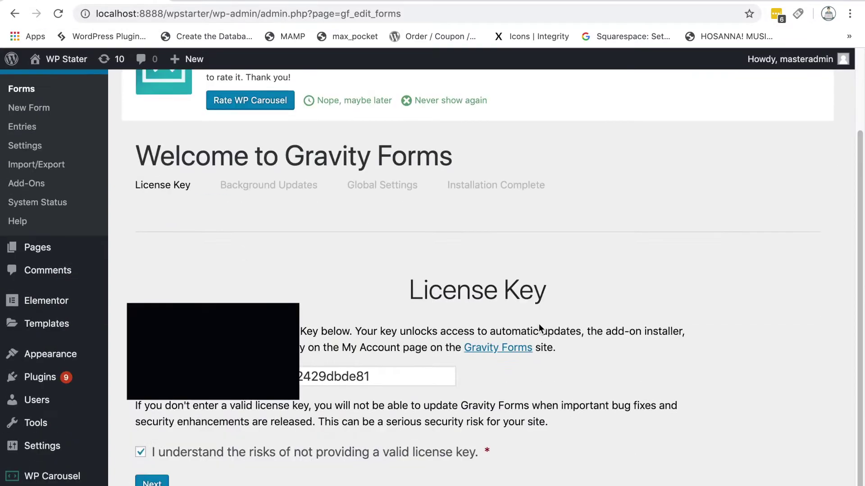
{"action": "scroll", "coordinate": [539, 326], "scroll_direction": "down", "scroll_amount": 1}
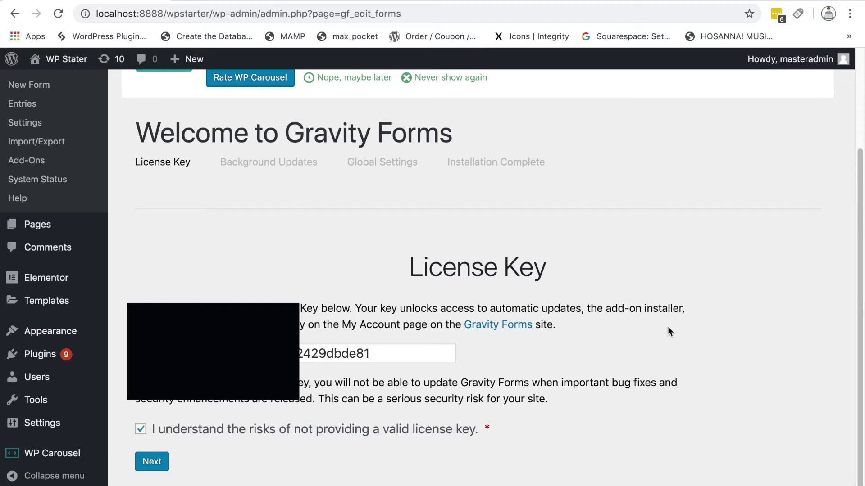
{"action": "left_click", "coordinate": [151, 461]}
{"action": "left_click", "coordinate": [152, 461]}
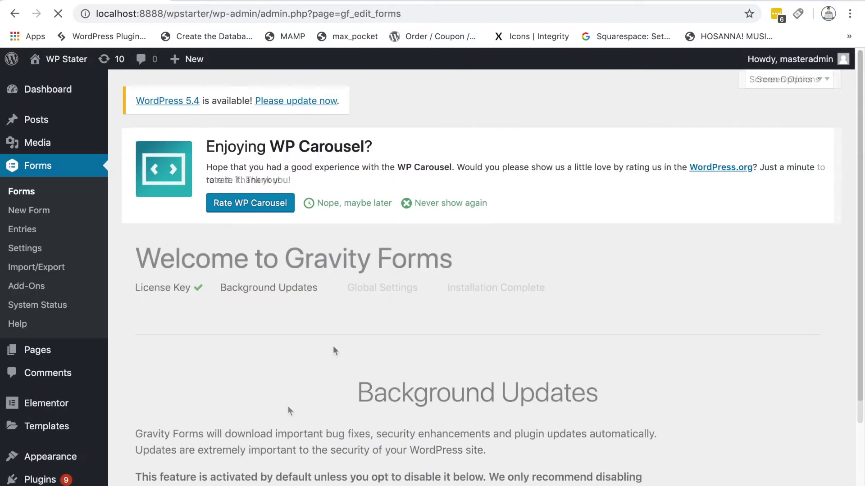
{"action": "scroll", "coordinate": [334, 345], "scroll_direction": "down", "scroll_amount": 4}
{"action": "left_click", "coordinate": [211, 460]}
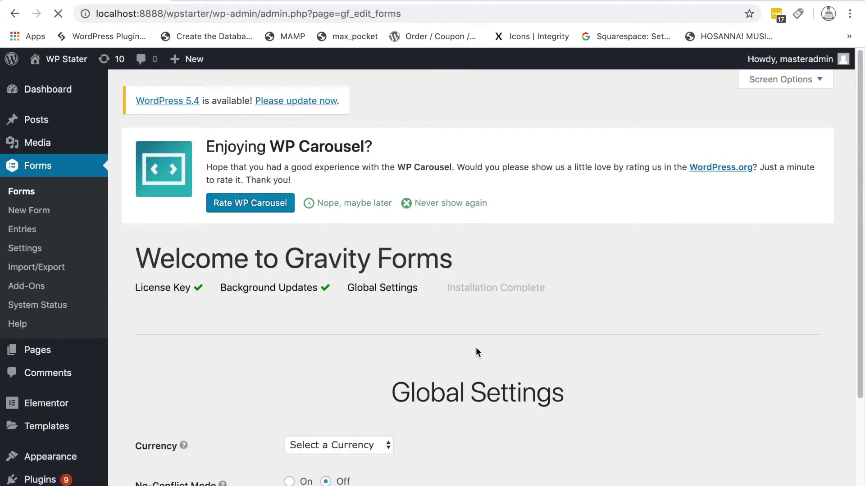
Set the Gravity Forms currency to U.S. Dollar and complete the Global Settings stage.
{"action": "scroll", "coordinate": [475, 347], "scroll_direction": "down", "scroll_amount": 4}
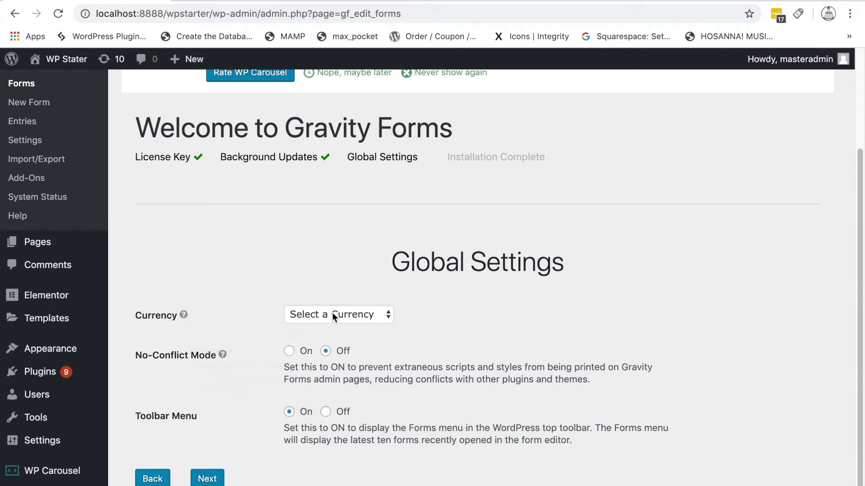
{"action": "left_click", "coordinate": [330, 315]}
{"action": "left_click", "coordinate": [342, 329]}
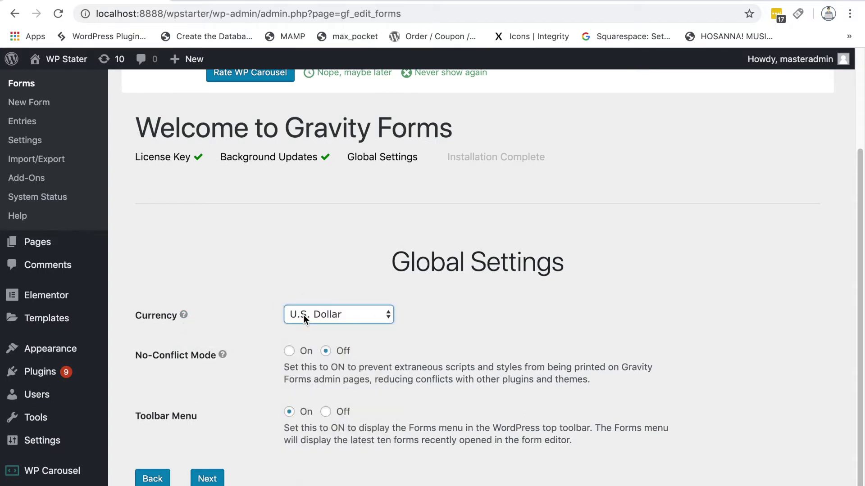
{"action": "scroll", "coordinate": [459, 343], "scroll_direction": "down", "scroll_amount": 1}
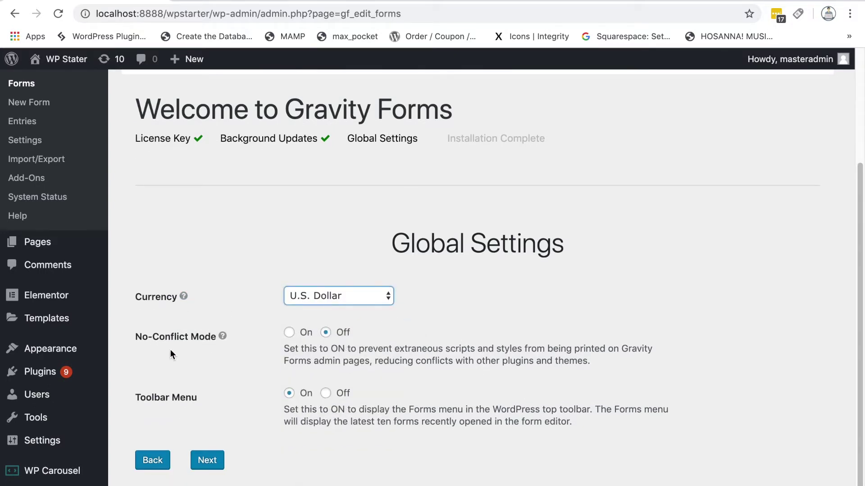
{"action": "left_click", "coordinate": [207, 459]}
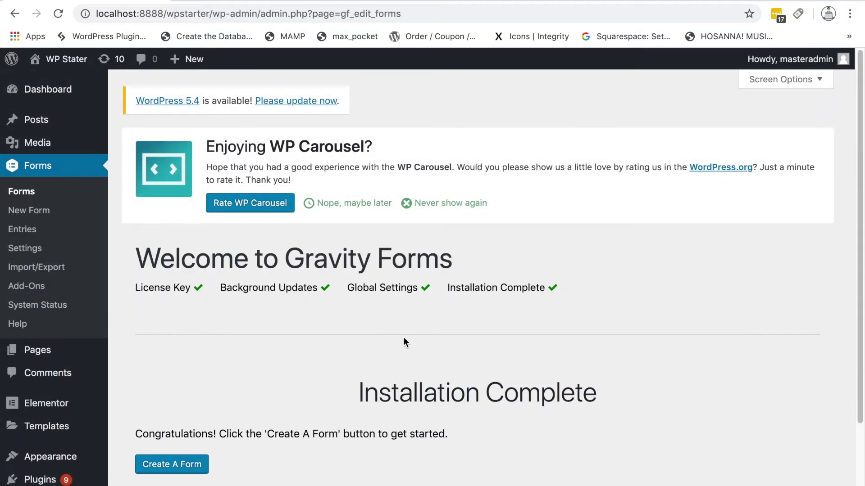
Create a new form titled "Contact Us" with an empty description.
{"action": "scroll", "coordinate": [494, 382], "scroll_direction": "down", "scroll_amount": 1}
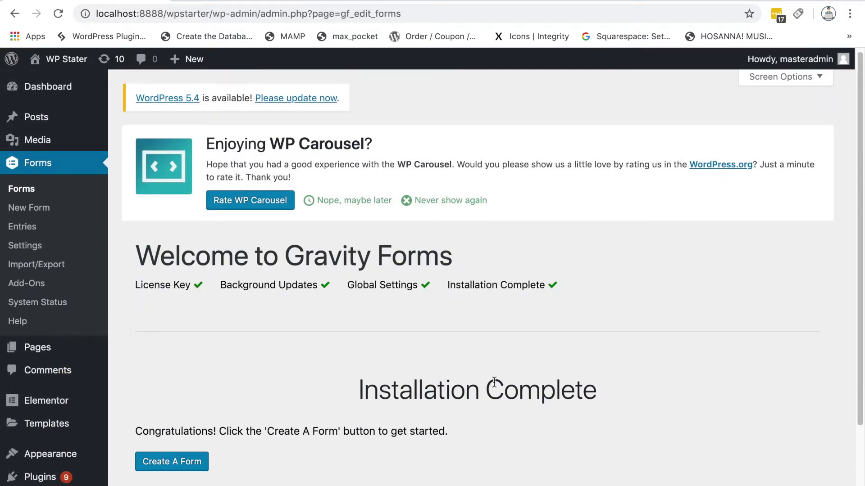
{"action": "scroll", "coordinate": [494, 382], "scroll_direction": "down", "scroll_amount": 2}
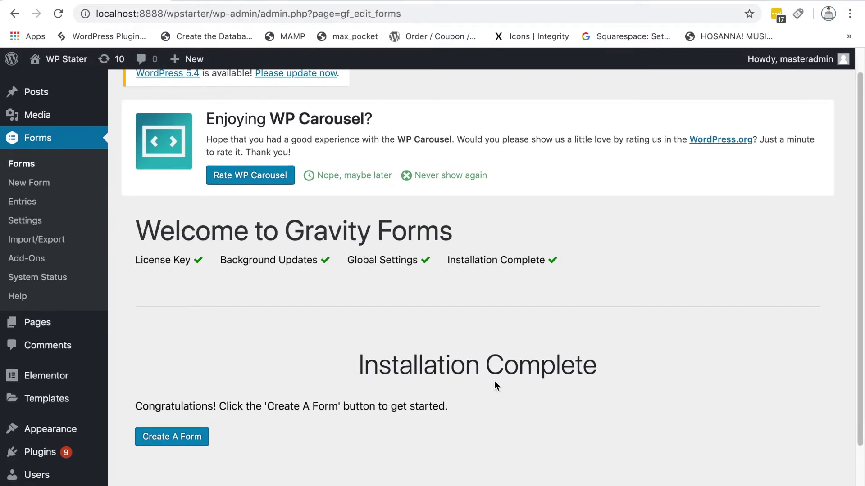
{"action": "scroll", "coordinate": [494, 383], "scroll_direction": "down", "scroll_amount": 5}
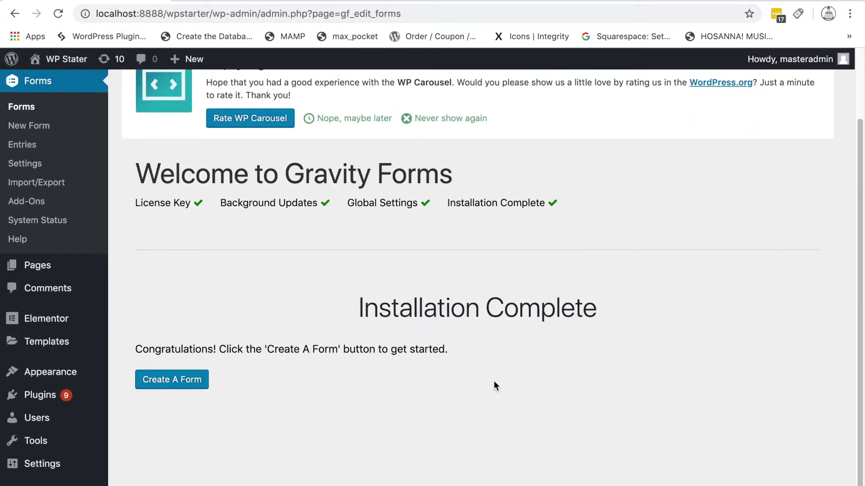
{"action": "scroll", "coordinate": [491, 380], "scroll_direction": "down", "scroll_amount": 2}
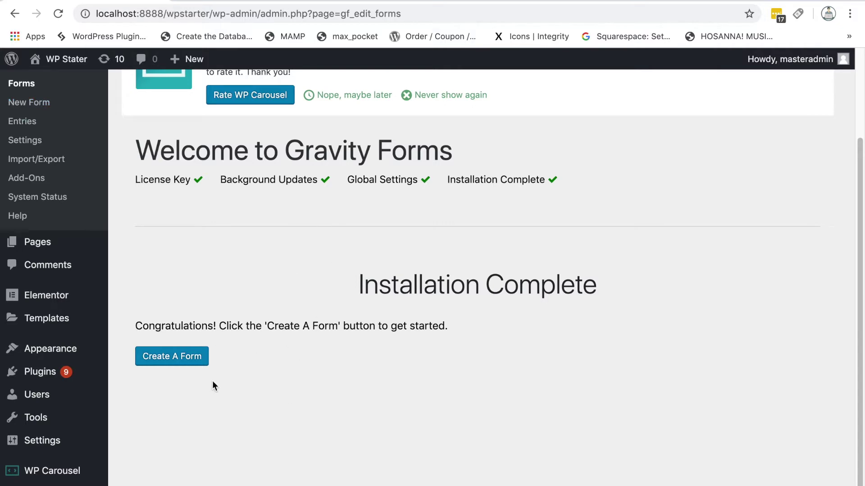
{"action": "left_click", "coordinate": [167, 362]}
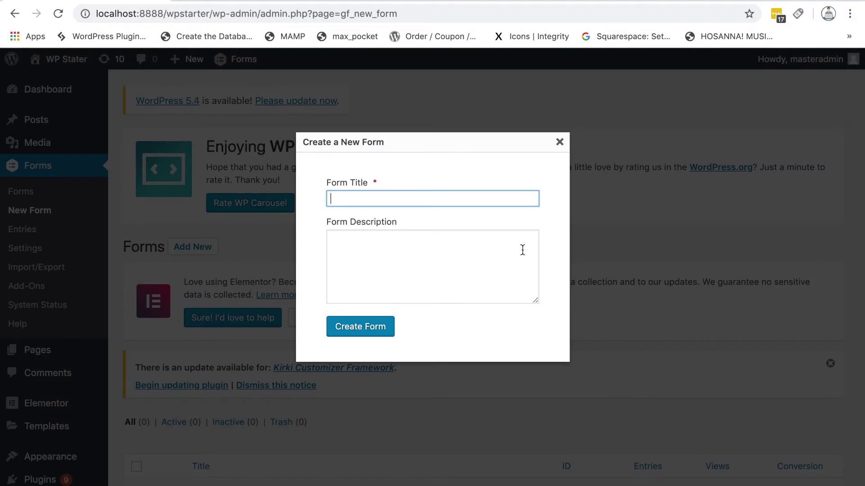
{"action": "type", "text": "Conta"}
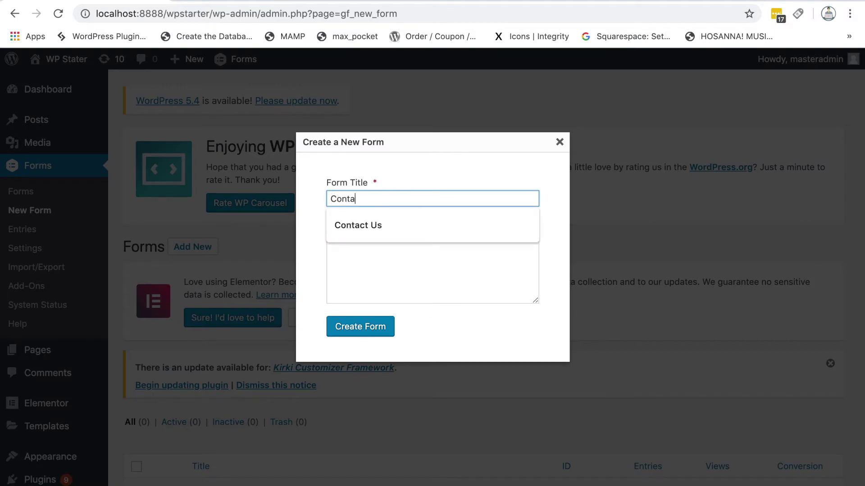
{"action": "type", "text": "ct Us"}
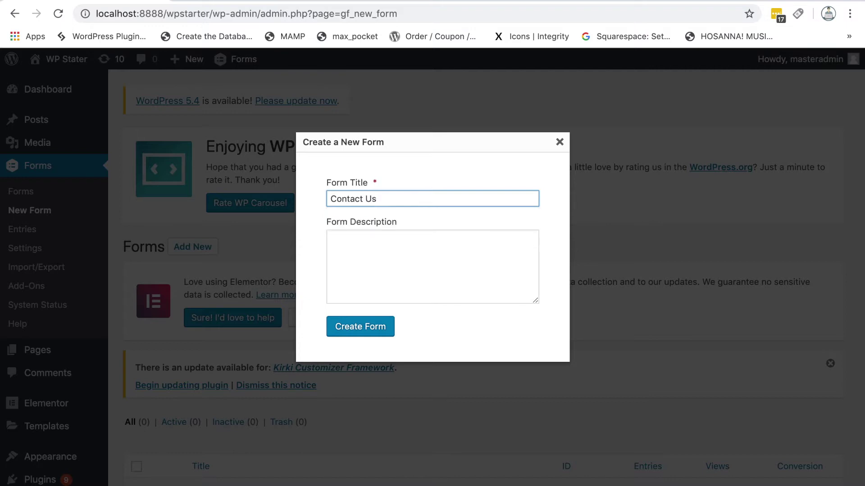
{"action": "left_click", "coordinate": [384, 261]}
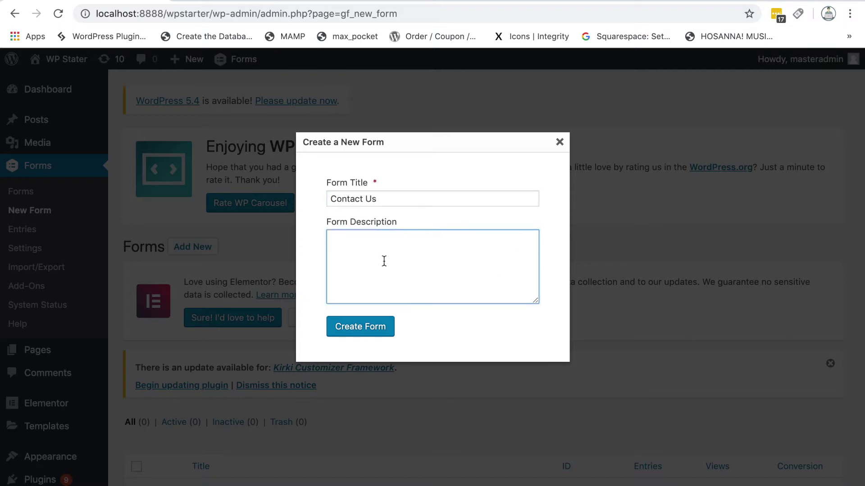
{"action": "left_click", "coordinate": [366, 328]}
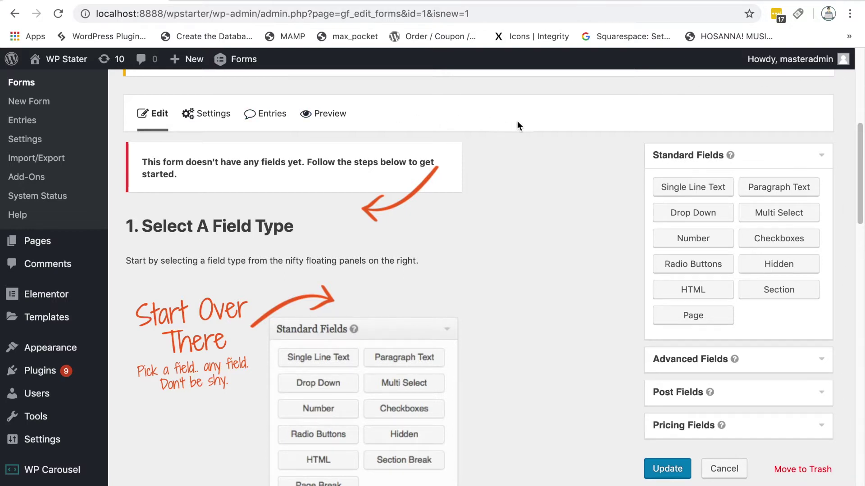
Add a Single Line Text field from the standard fields to the empty Contact Us form.
{"action": "scroll", "coordinate": [543, 210], "scroll_direction": "down", "scroll_amount": 2}
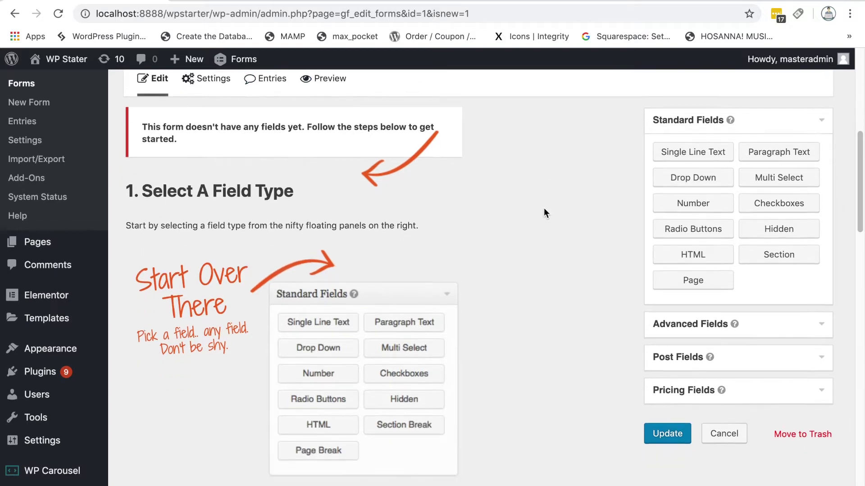
{"action": "scroll", "coordinate": [545, 218], "scroll_direction": "down", "scroll_amount": 1}
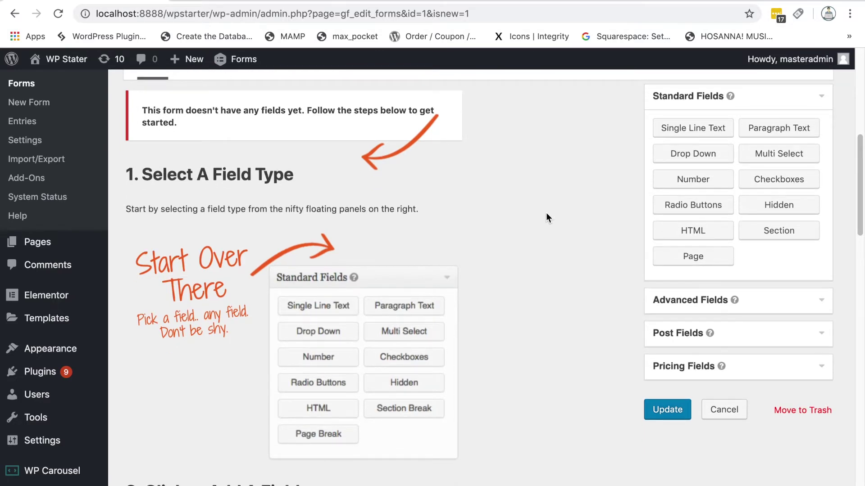
{"action": "scroll", "coordinate": [547, 218], "scroll_direction": "down", "scroll_amount": 1}
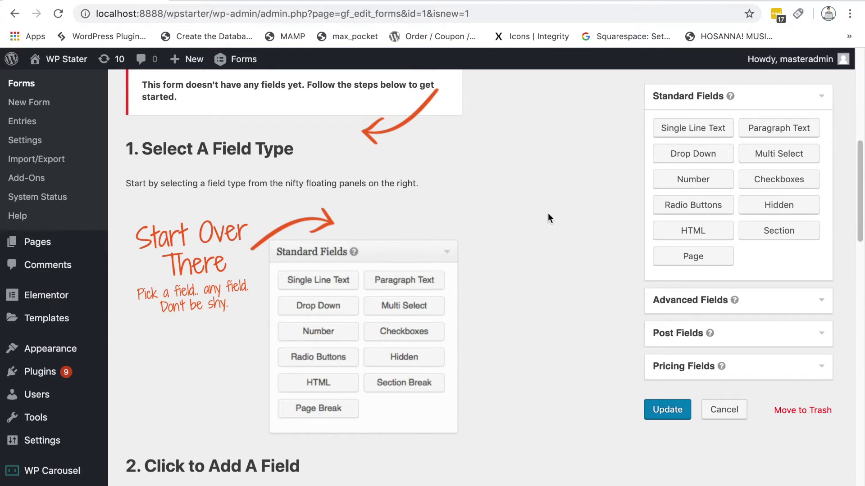
{"action": "scroll", "coordinate": [548, 218], "scroll_direction": "down", "scroll_amount": 2}
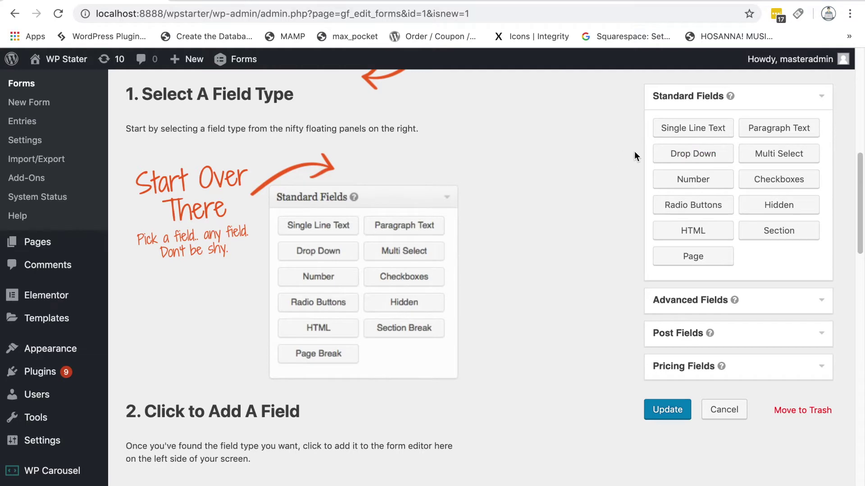
{"action": "left_click_drag", "start_coordinate": [684, 130], "coordinate": [264, 140]}
{"action": "scroll", "coordinate": [525, 239], "scroll_direction": "down", "scroll_amount": 5}
{"action": "scroll", "coordinate": [525, 238], "scroll_direction": "down", "scroll_amount": 2}
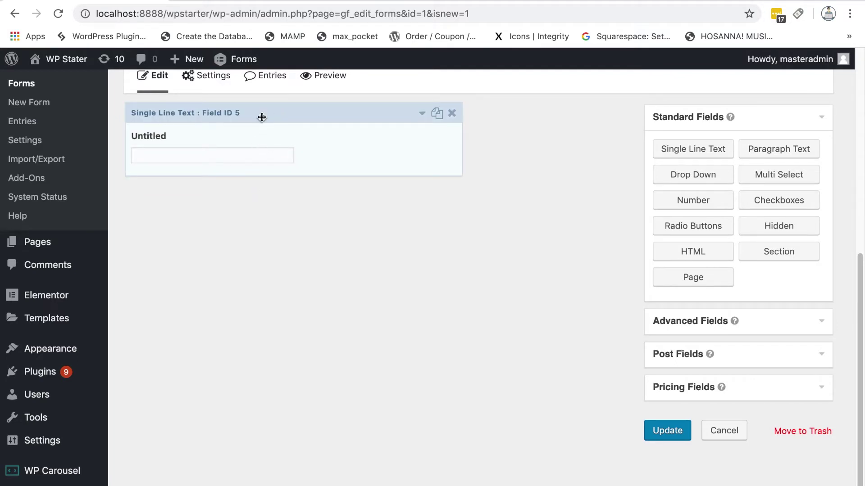
Set the new text field's label to "First Name" and collapse its settings.
{"action": "left_click", "coordinate": [300, 114]}
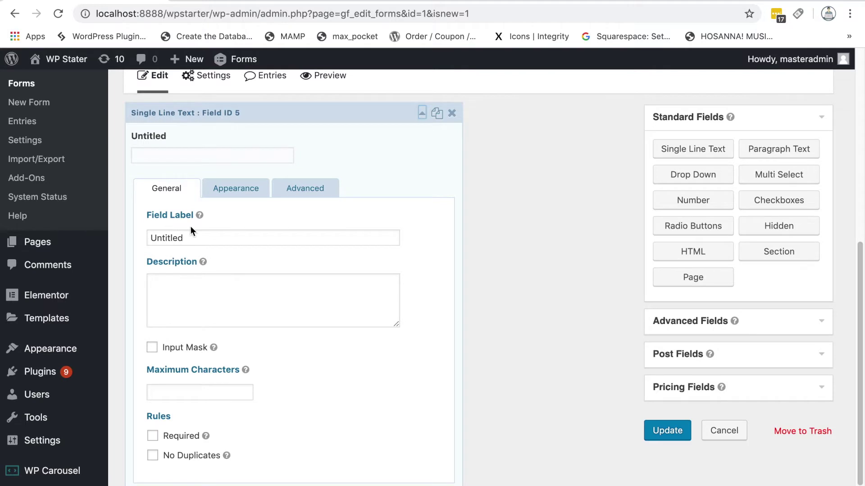
{"action": "left_click_drag", "start_coordinate": [196, 242], "coordinate": [104, 242]}
{"action": "type", "text": "First N"}
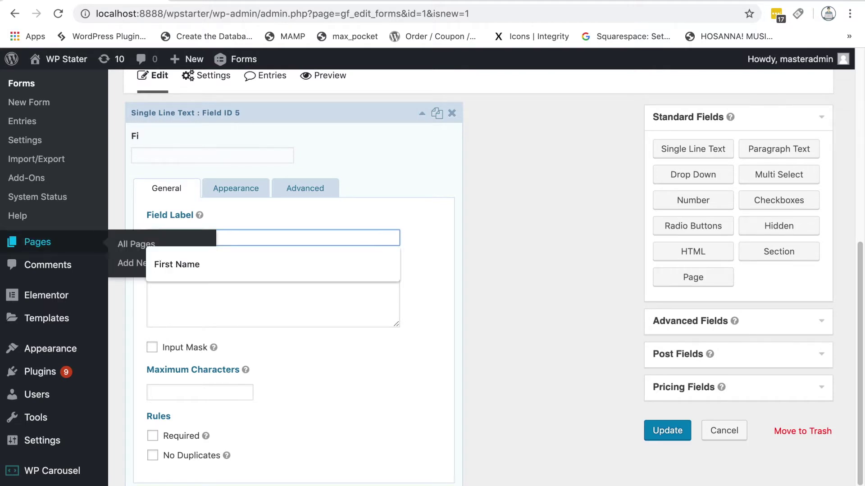
{"action": "type", "text": "ame"}
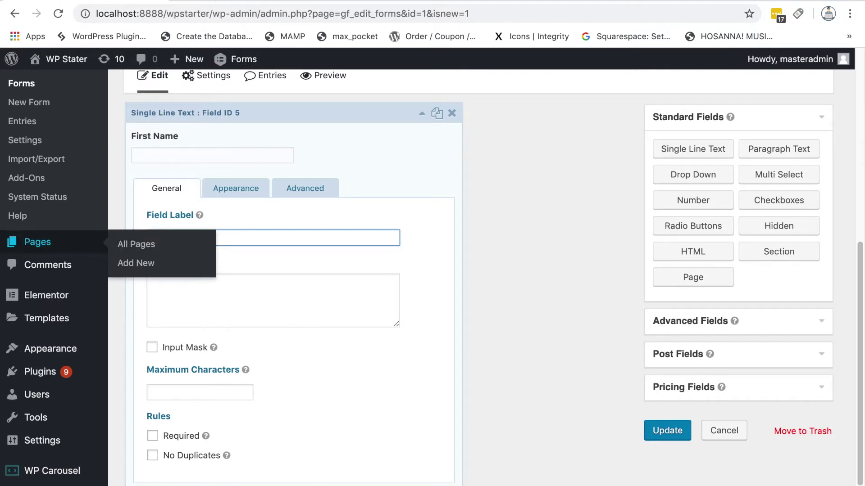
{"action": "left_click", "coordinate": [366, 153]}
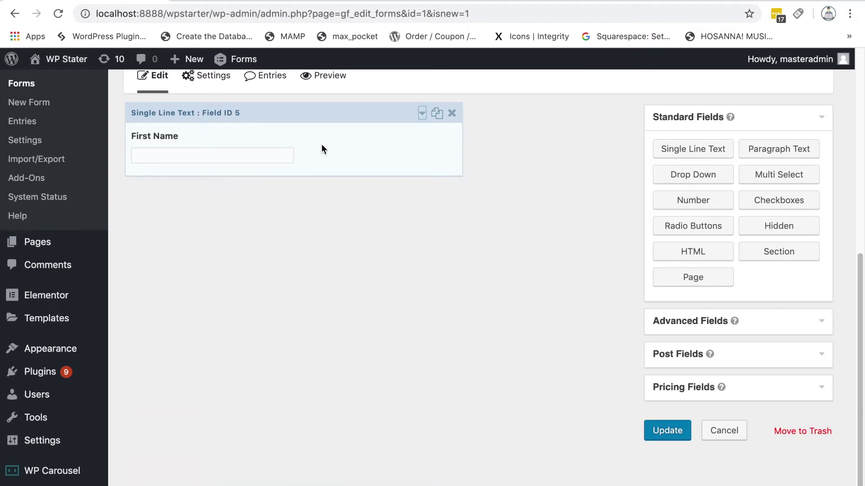
Reopen the First Name field's settings and mark the field as required.
{"action": "left_click", "coordinate": [324, 129]}
{"action": "scroll", "coordinate": [376, 275], "scroll_direction": "down", "scroll_amount": 1}
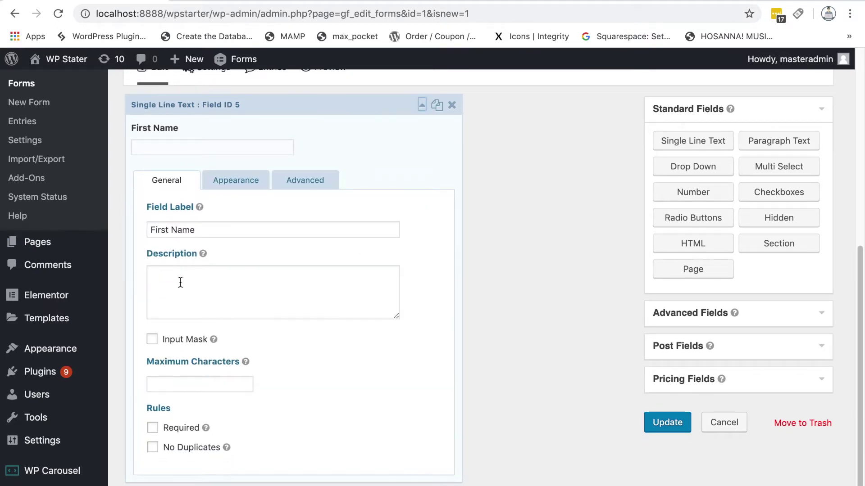
{"action": "scroll", "coordinate": [363, 377], "scroll_direction": "down", "scroll_amount": 2}
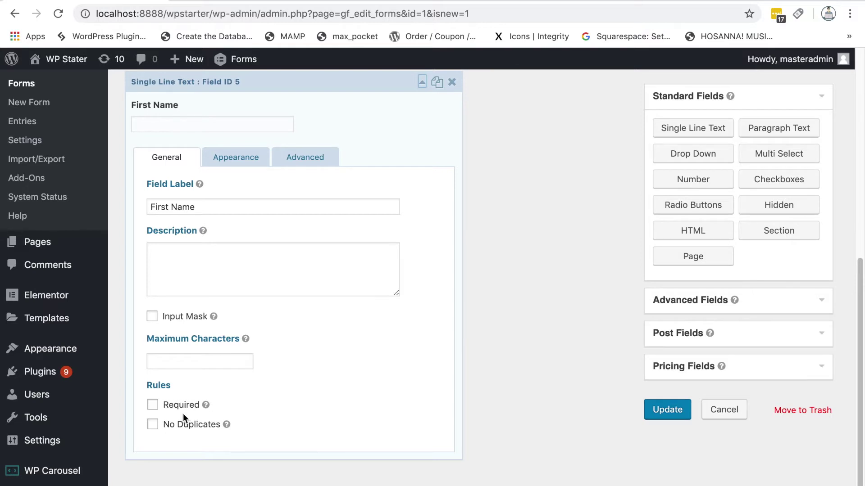
{"action": "left_click", "coordinate": [155, 407]}
Set the First Name field's placeholder text to "Enter Your First name".
{"action": "scroll", "coordinate": [274, 282], "scroll_direction": "down", "scroll_amount": 1}
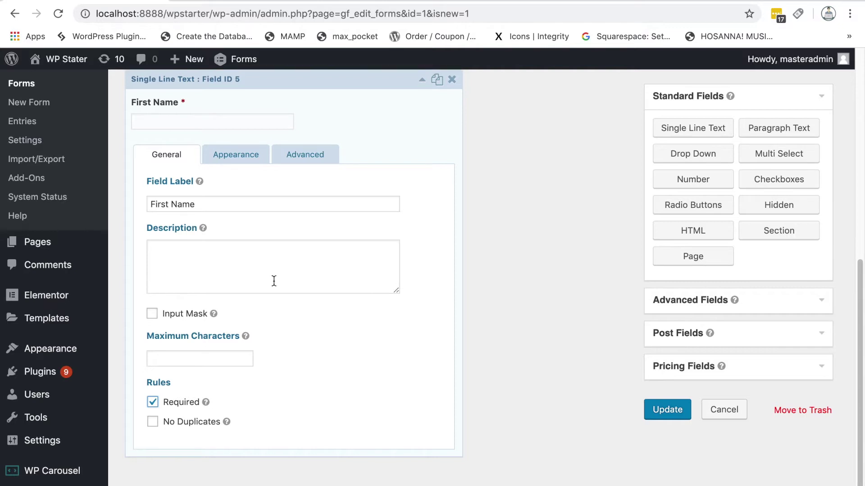
{"action": "scroll", "coordinate": [275, 279], "scroll_direction": "up", "scroll_amount": 1}
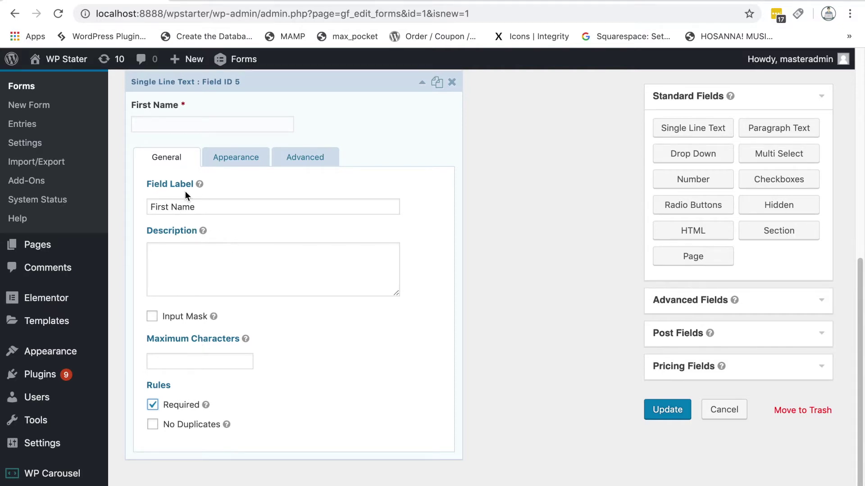
{"action": "left_click", "coordinate": [235, 165]}
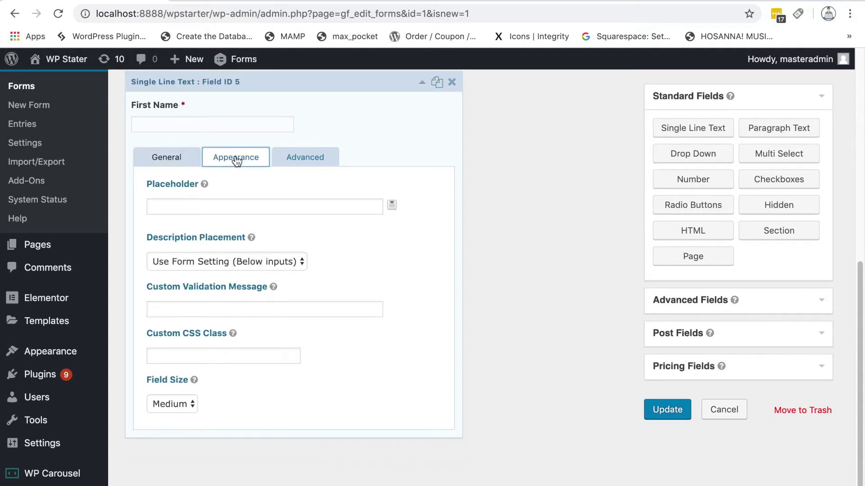
{"action": "left_click", "coordinate": [220, 209]}
{"action": "type", "text": "Enter You"}
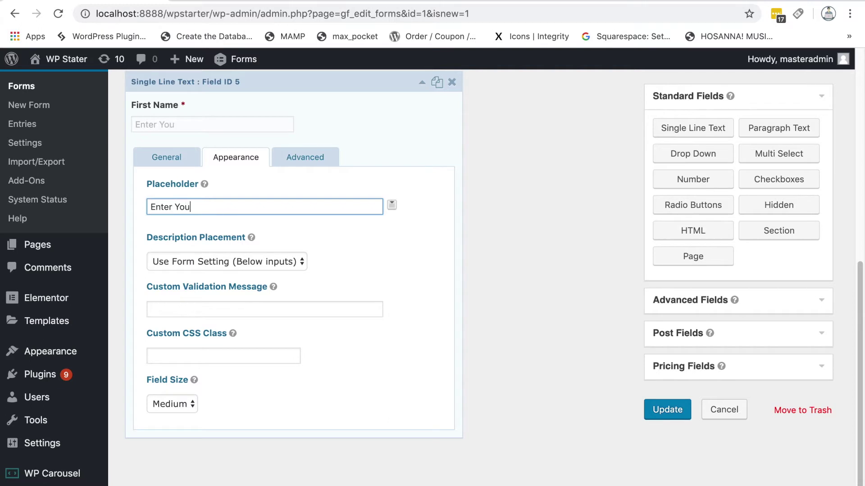
{"action": "type", "text": "r First name"}
{"action": "key", "text": "BackSpace"}
{"action": "key", "text": "BackSpace"}
{"action": "key", "text": "BackSpace"}
{"action": "key", "text": "BackSpace"}
{"action": "type", "text": "name"}
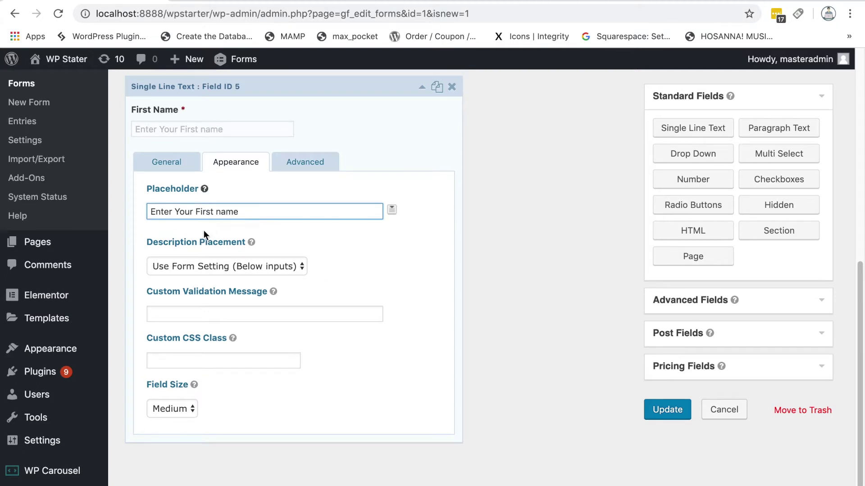
Set the First Name field's size to Large and collapse its settings.
{"action": "left_click", "coordinate": [191, 408]}
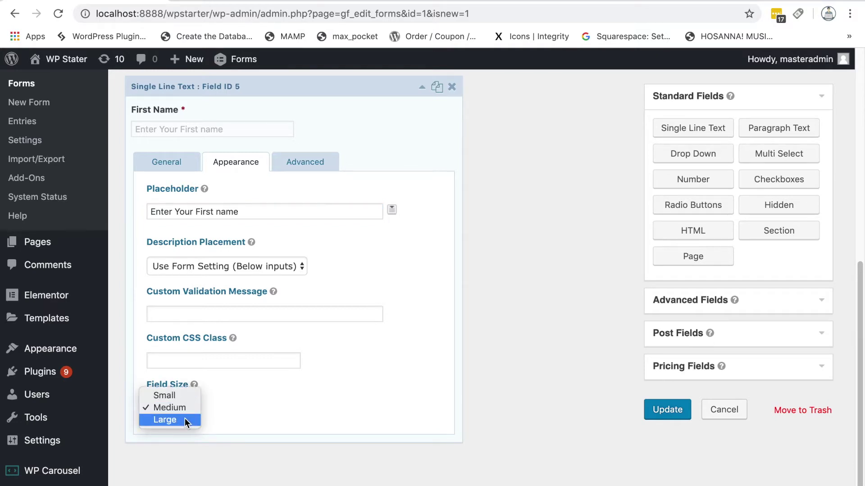
{"action": "left_click", "coordinate": [184, 418]}
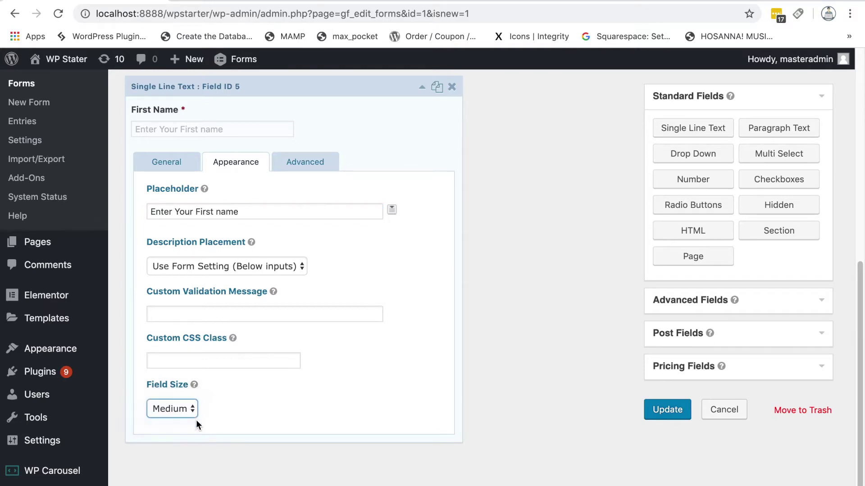
{"action": "left_click", "coordinate": [382, 96]}
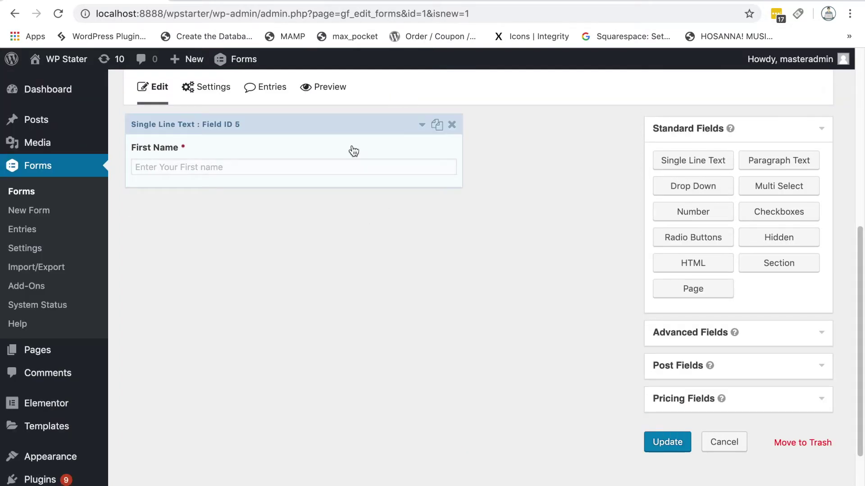
{"action": "mouse_move", "coordinate": [429, 139]}
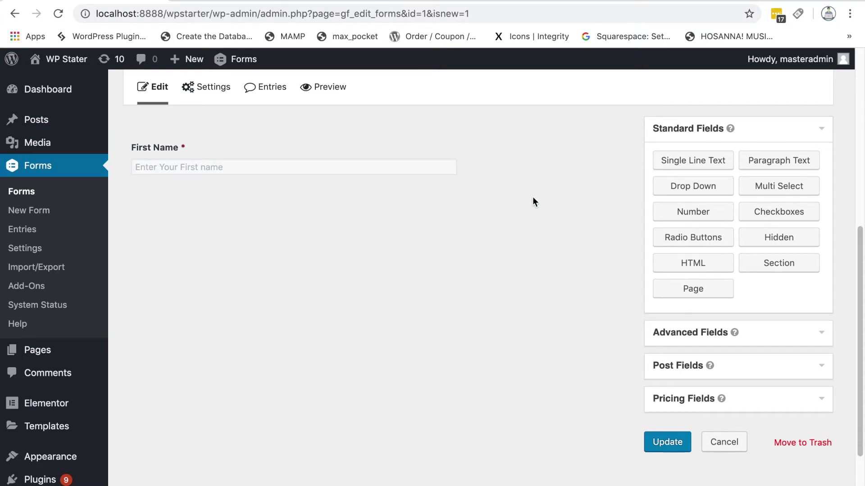
Add a second Single Line Text field below First Name and label it "Last Name".
{"action": "left_click_drag", "start_coordinate": [692, 166], "coordinate": [231, 221]}
{"action": "left_click", "coordinate": [263, 211]}
{"action": "left_click", "coordinate": [201, 329]}
{"action": "double_click", "coordinate": [201, 329]}
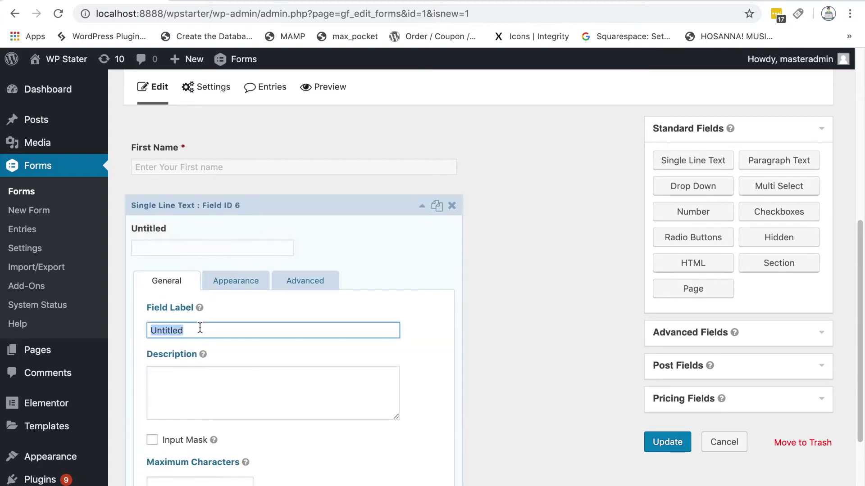
{"action": "type", "text": "Lat"}
{"action": "type", "text": "st Name"}
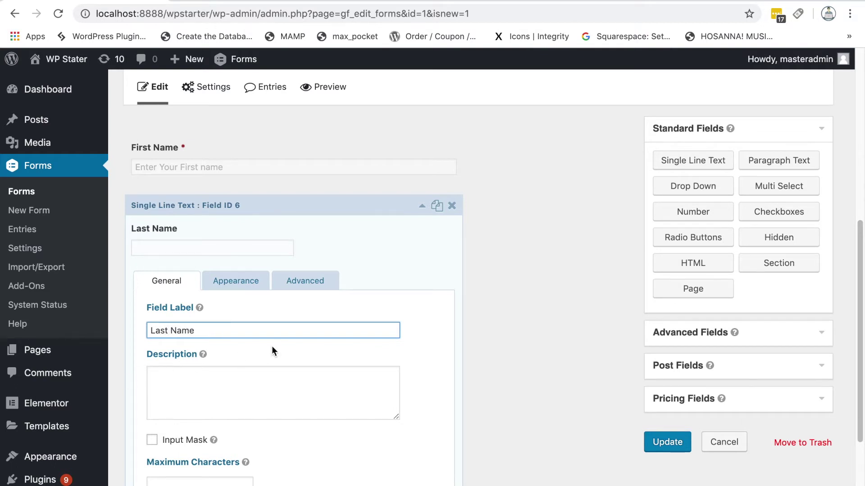
Mark the Last Name field as required.
{"action": "scroll", "coordinate": [262, 350], "scroll_direction": "down", "scroll_amount": 3}
{"action": "left_click", "coordinate": [171, 407]}
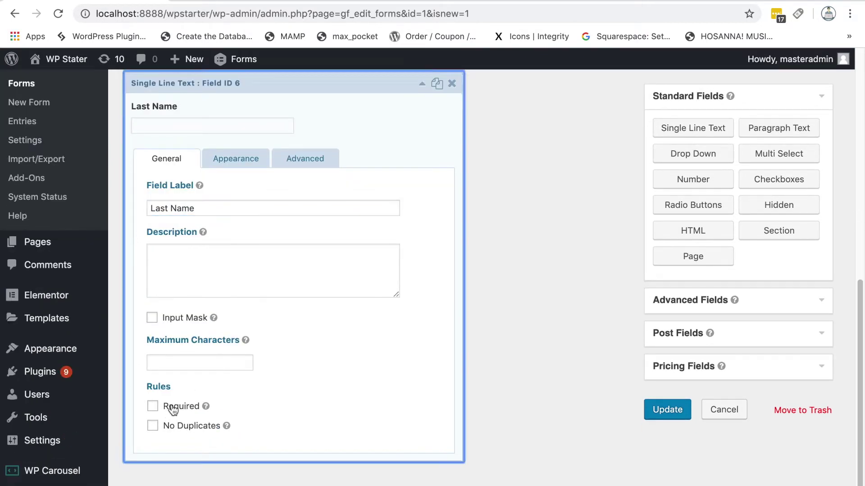
{"action": "left_click", "coordinate": [173, 408]}
Set the Last Name field's placeholder text to "Enter Your Last Name".
{"action": "scroll", "coordinate": [261, 324], "scroll_direction": "up", "scroll_amount": 1}
{"action": "left_click", "coordinate": [233, 190]}
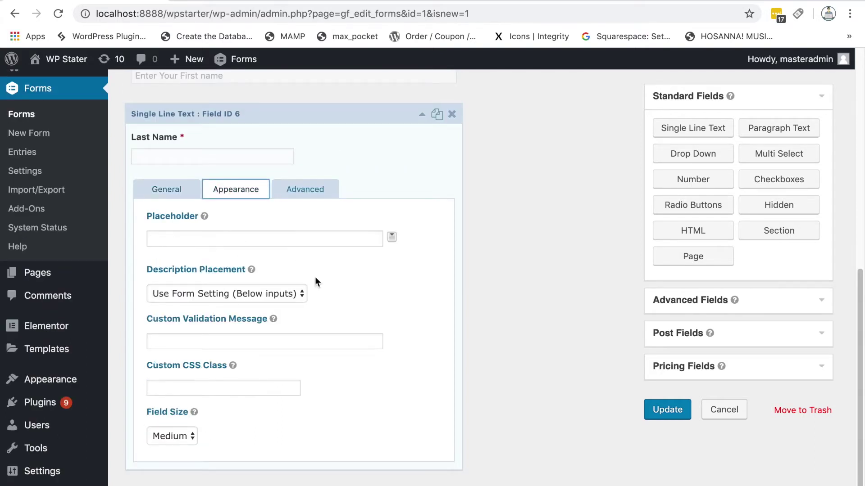
{"action": "left_click", "coordinate": [269, 242]}
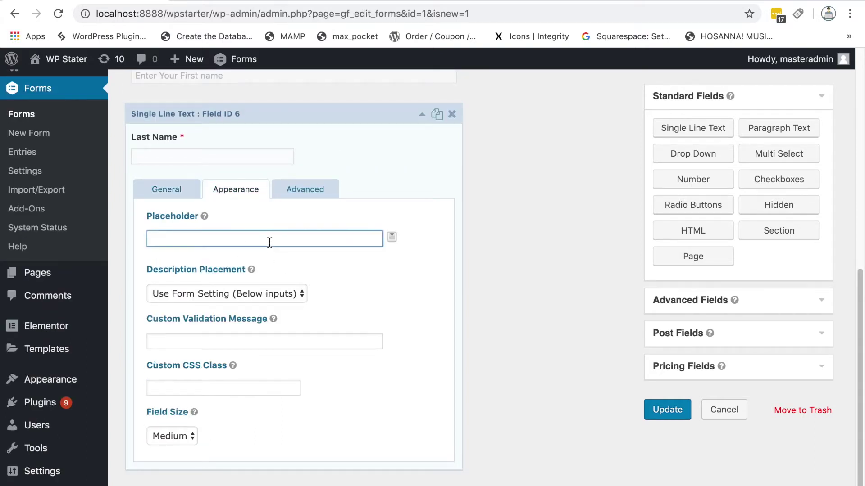
{"action": "type", "text": "Enter Yout"}
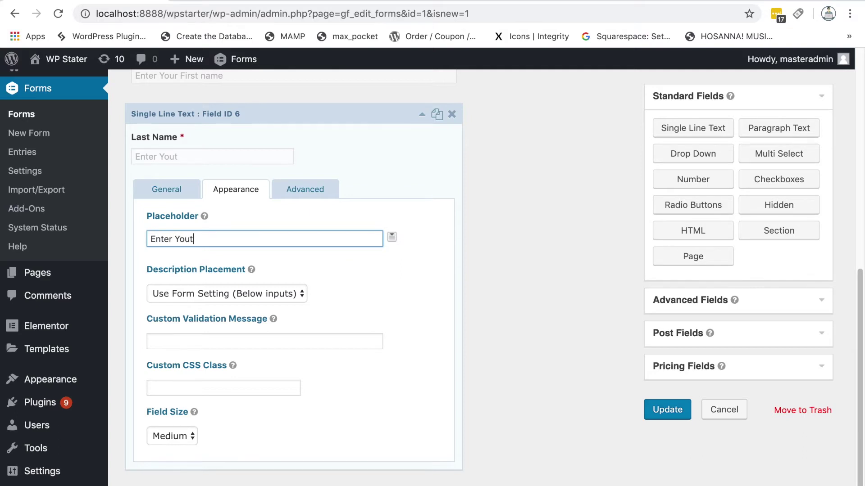
{"action": "type", "text": "r last"}
{"action": "key", "text": "BackSpace"}
{"action": "key", "text": "BackSpace"}
{"action": "key", "text": "BackSpace"}
{"action": "key", "text": "BackSpace"}
{"action": "type", "text": "last Name"}
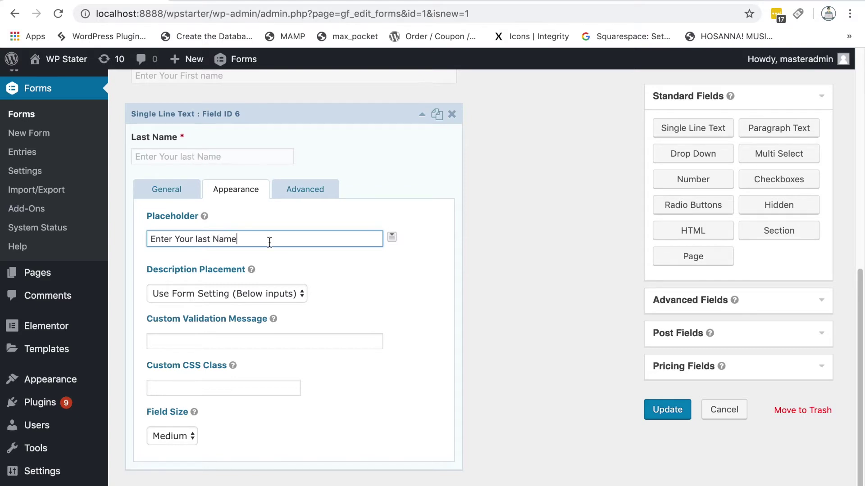
{"action": "left_click", "coordinate": [200, 239]}
{"action": "key", "text": "BackSpace"}
{"action": "type", "text": "L"}
Set the Last Name field's size to Large and collapse its settings.
{"action": "left_click", "coordinate": [182, 436]}
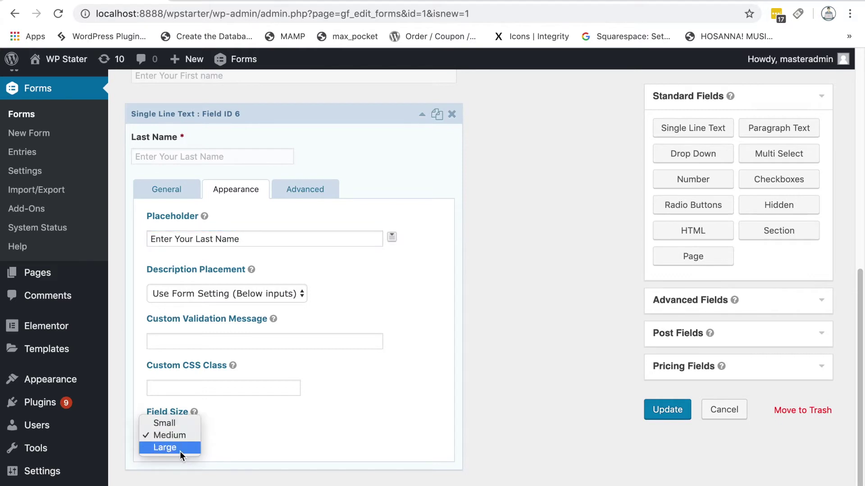
{"action": "left_click", "coordinate": [180, 450]}
{"action": "left_click", "coordinate": [283, 119]}
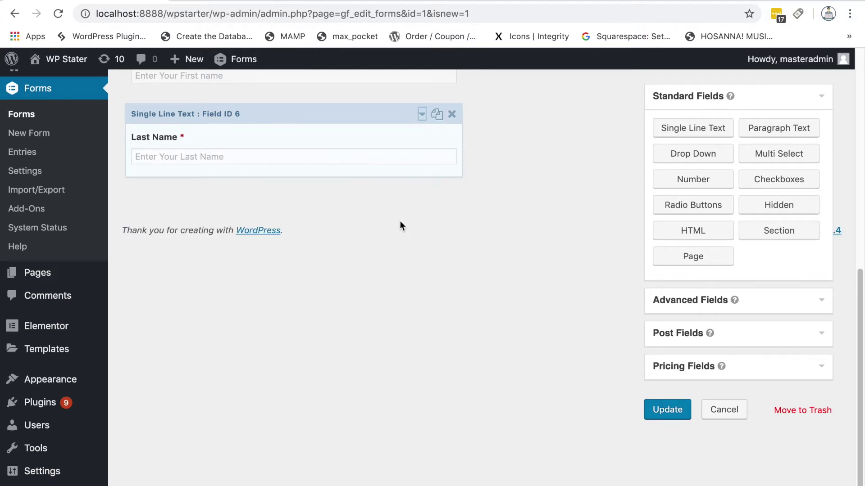
Add an Email field from the advanced fields below the Last Name field.
{"action": "scroll", "coordinate": [518, 282], "scroll_direction": "up", "scroll_amount": 2}
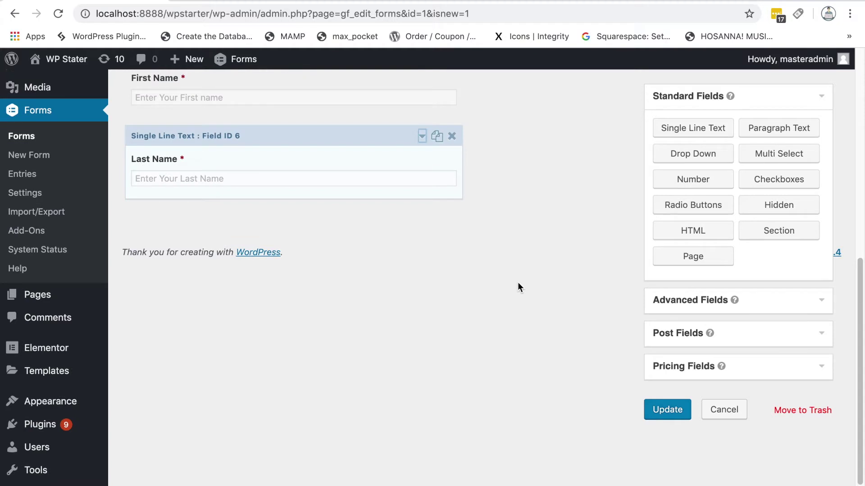
{"action": "scroll", "coordinate": [518, 284], "scroll_direction": "down", "scroll_amount": 1}
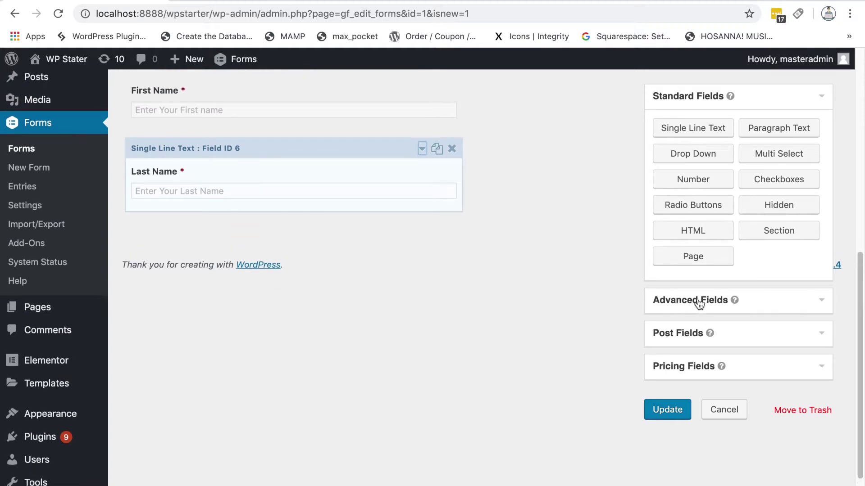
{"action": "left_click", "coordinate": [782, 301]}
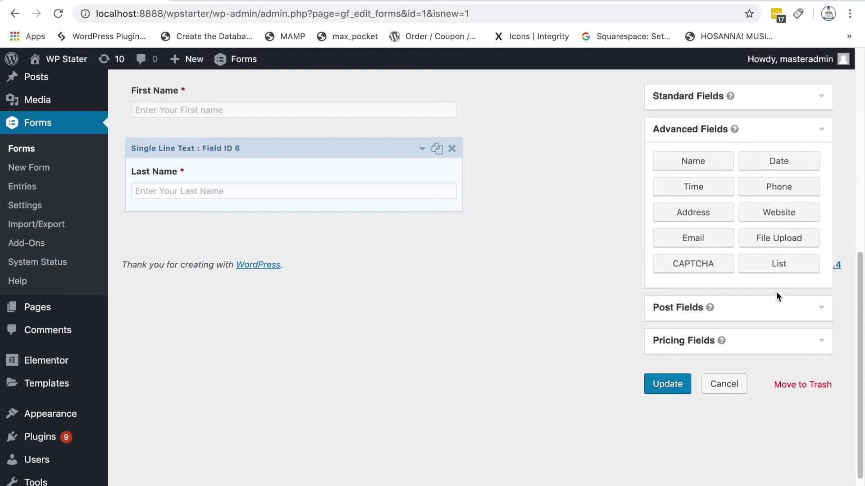
{"action": "left_click_drag", "start_coordinate": [700, 239], "coordinate": [293, 280]}
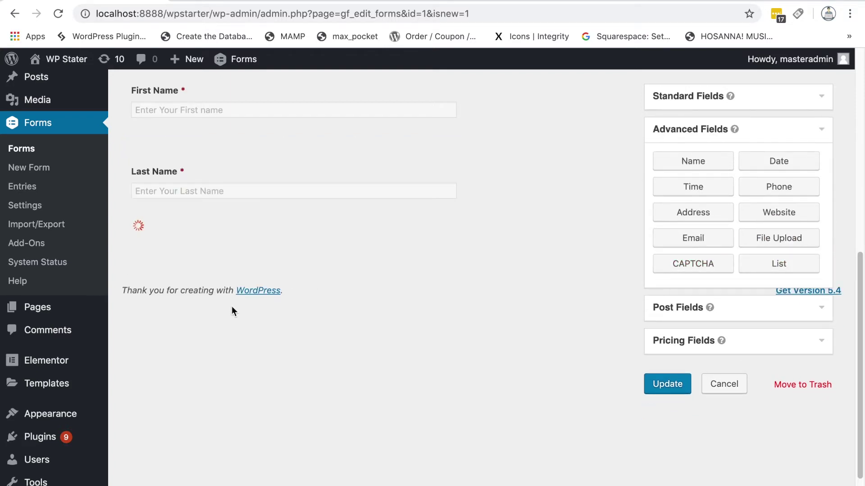
{"action": "scroll", "coordinate": [378, 331], "scroll_direction": "down", "scroll_amount": 5}
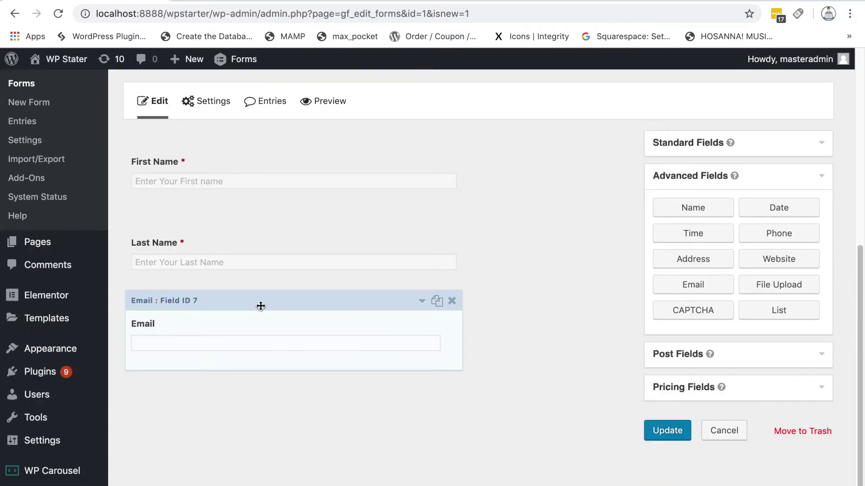
Change the Email field's label to "Email Address" and mark the field as required.
{"action": "left_click", "coordinate": [265, 331]}
{"action": "left_click", "coordinate": [239, 237]}
{"action": "type", "text": "Address"}
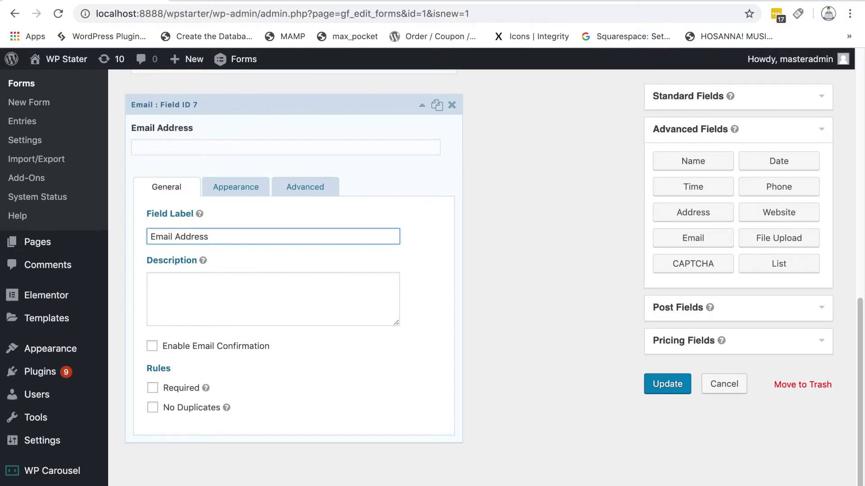
{"action": "left_click", "coordinate": [182, 389]}
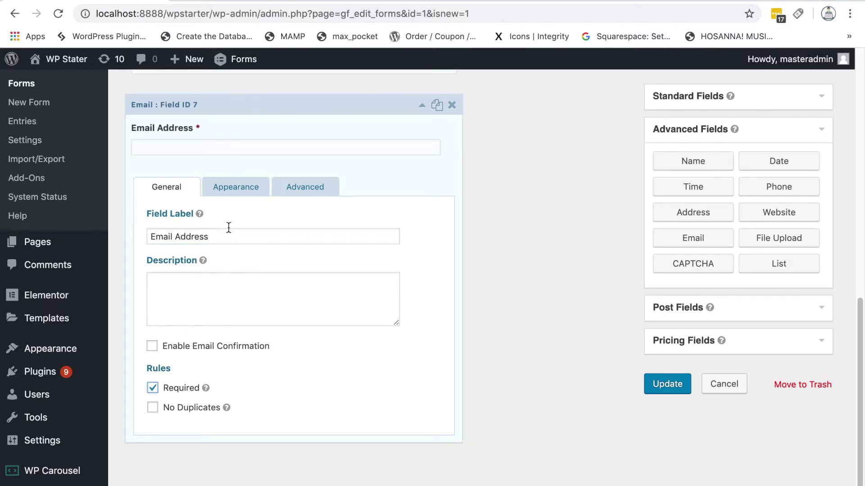
Set the Email Address field's size to Large in its appearance settings.
{"action": "left_click", "coordinate": [237, 187]}
{"action": "left_click", "coordinate": [182, 414]}
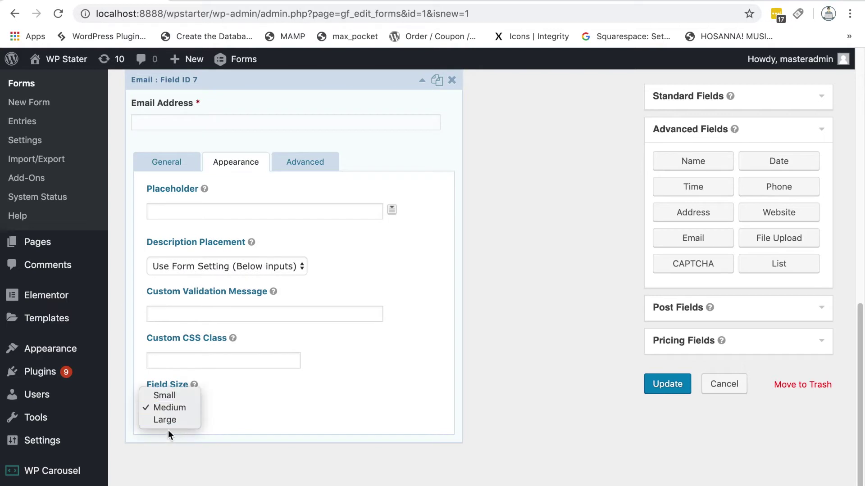
{"action": "left_click", "coordinate": [189, 419]}
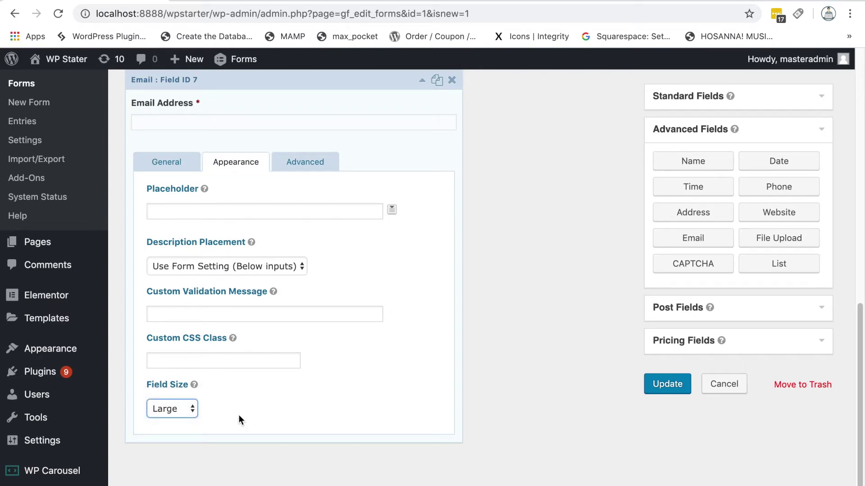
Set the Email Address field's placeholder text to "Enter Your Email Address" and collapse its settings.
{"action": "left_click", "coordinate": [248, 210]}
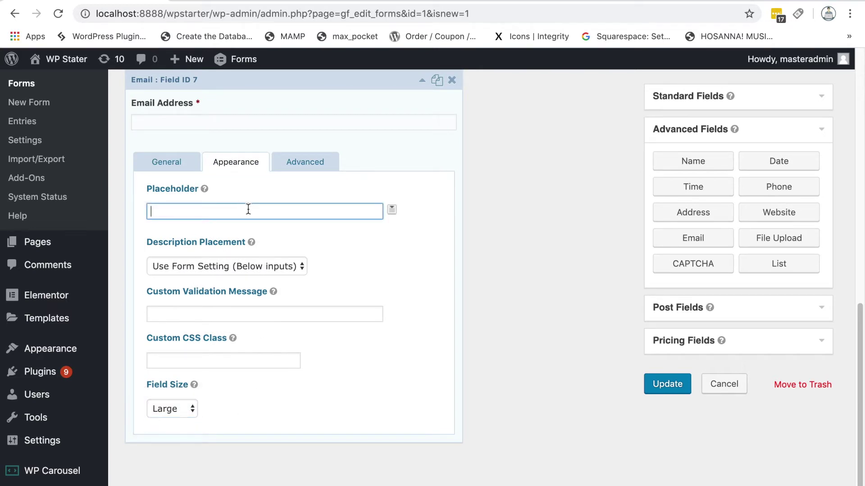
{"action": "type", "text": "Enter Your email"}
{"action": "key", "text": "BackSpace"}
{"action": "key", "text": "BackSpace"}
{"action": "key", "text": "BackSpace"}
{"action": "key", "text": "BackSpace"}
{"action": "key", "text": "BackSpace"}
{"action": "type", "text": "Email "}
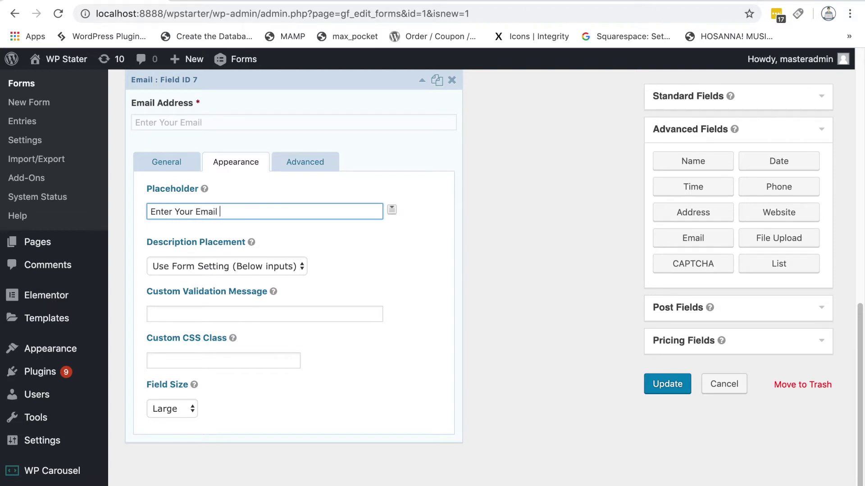
{"action": "type", "text": "Address"}
{"action": "left_click", "coordinate": [287, 80]}
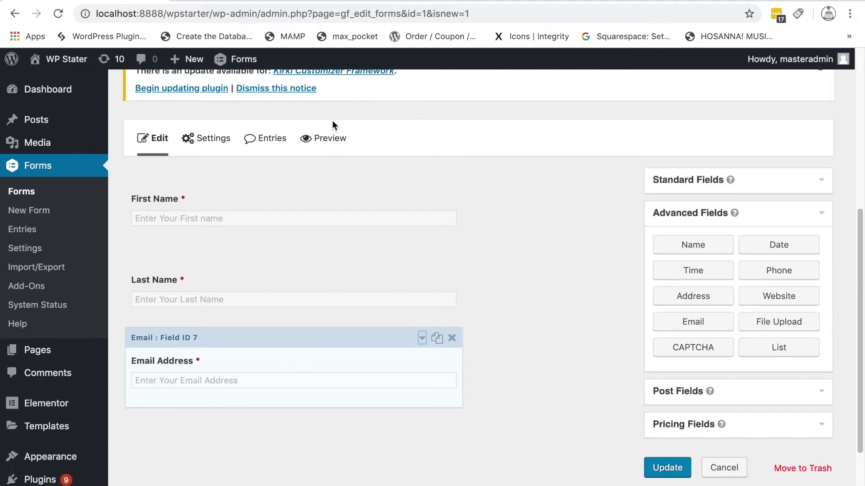
{"action": "left_click", "coordinate": [460, 355]}
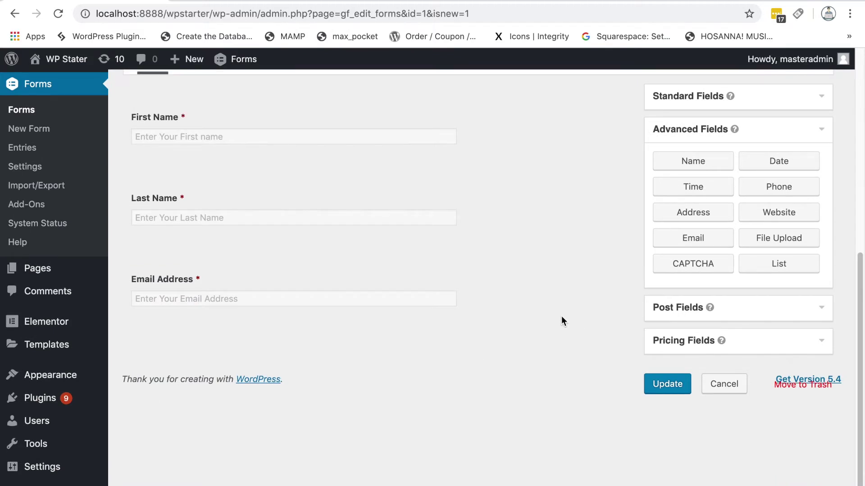
Add a Paragraph Text field from the standard fields below the Email Address field.
{"action": "left_click", "coordinate": [821, 129]}
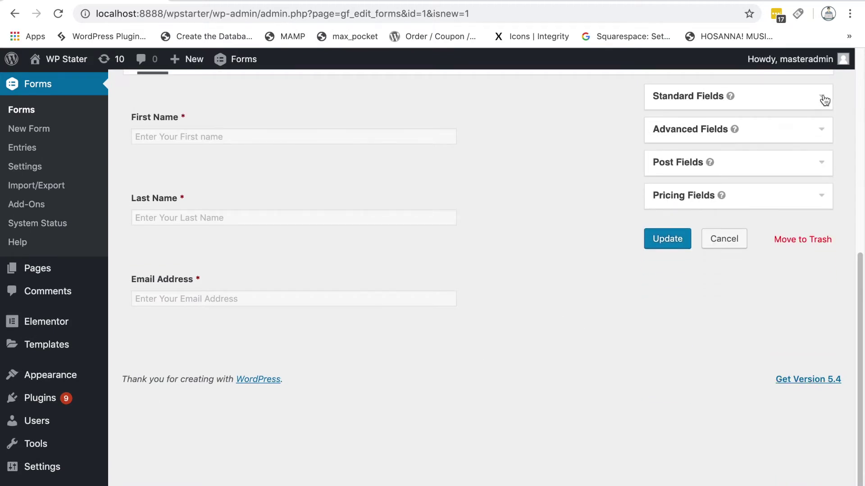
{"action": "left_click", "coordinate": [823, 97]}
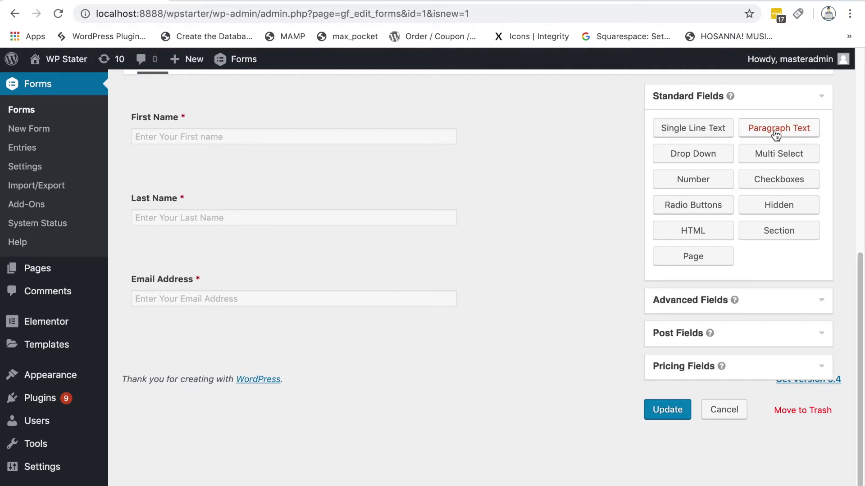
{"action": "left_click_drag", "start_coordinate": [780, 130], "coordinate": [239, 354]}
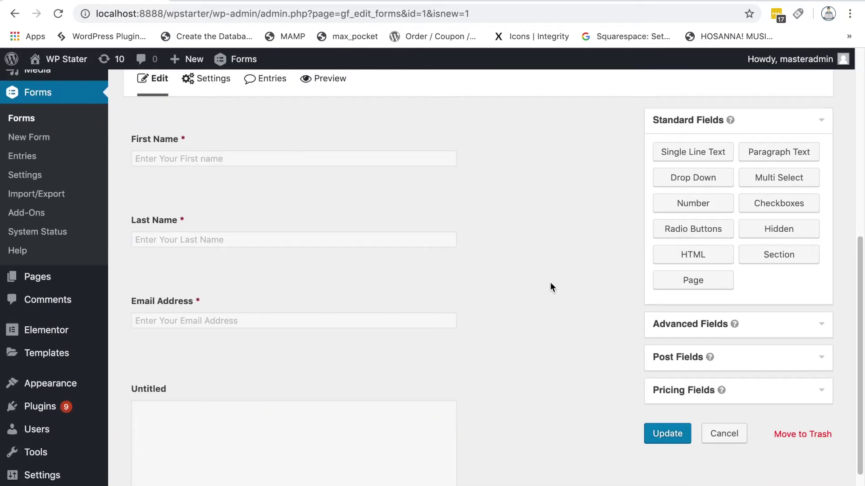
Label the new paragraph field "Message" and mark it as required.
{"action": "left_click", "coordinate": [380, 354]}
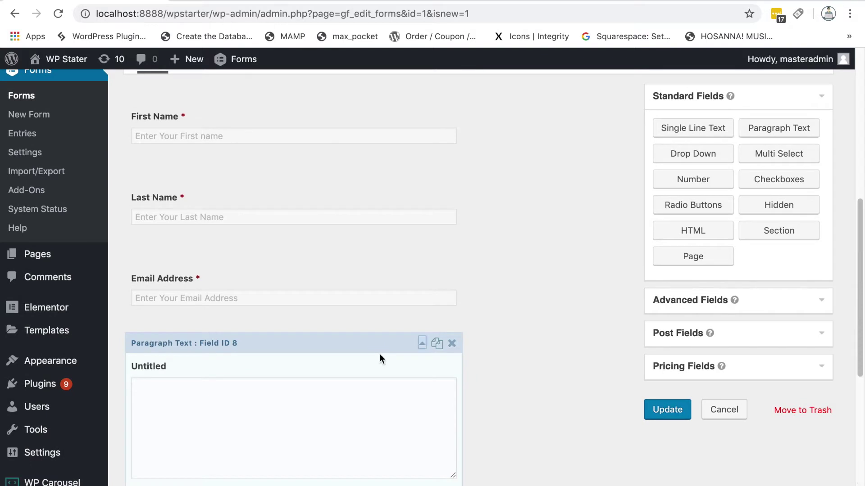
{"action": "double_click", "coordinate": [247, 414]}
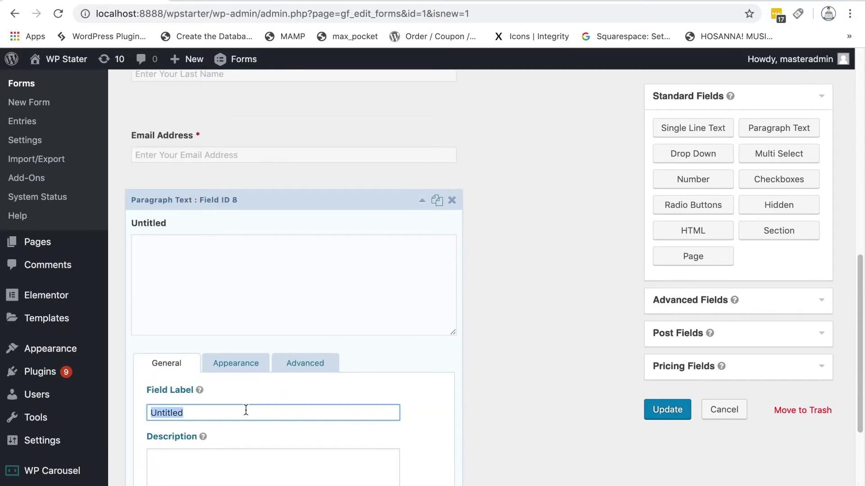
{"action": "type", "text": "Ma"}
{"action": "key", "text": "BackSpace"}
{"action": "type", "text": "essage"}
{"action": "scroll", "coordinate": [313, 427], "scroll_direction": "down", "scroll_amount": 3}
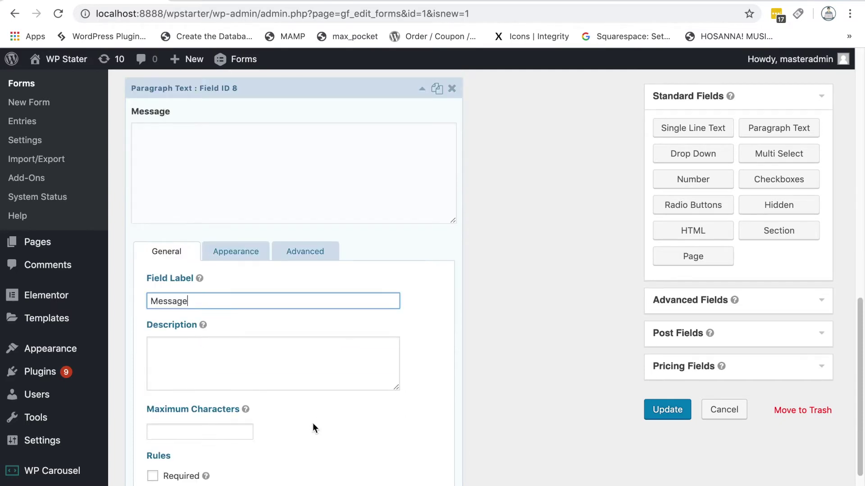
{"action": "scroll", "coordinate": [313, 424], "scroll_direction": "down", "scroll_amount": 1}
{"action": "left_click", "coordinate": [194, 456]}
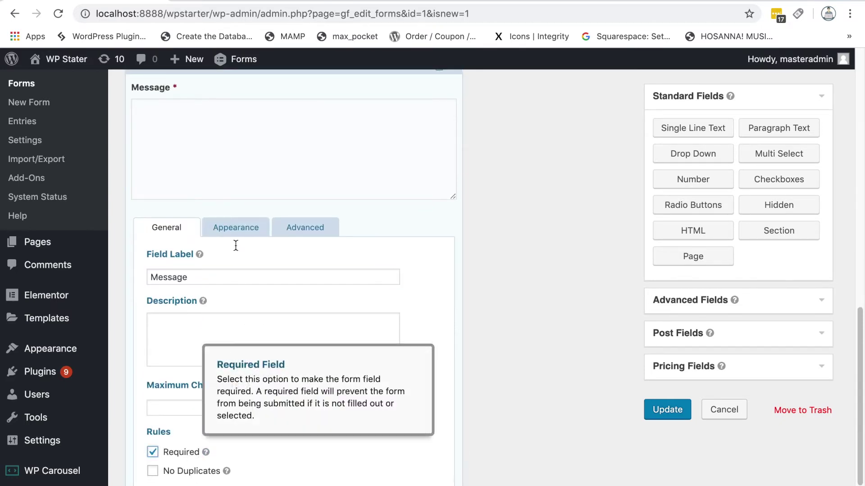
Set the Message field's placeholder text to "Enter Your Message".
{"action": "left_click", "coordinate": [236, 227]}
{"action": "left_click", "coordinate": [221, 274]}
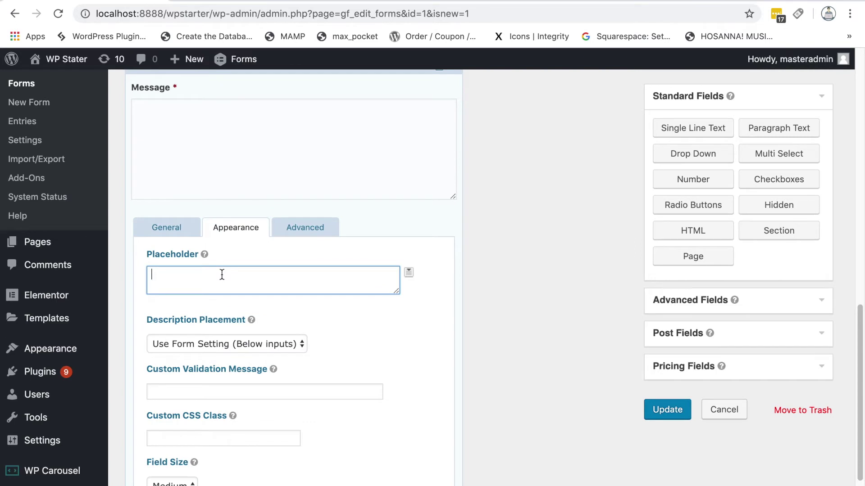
{"action": "type", "text": "Enter Your Message"}
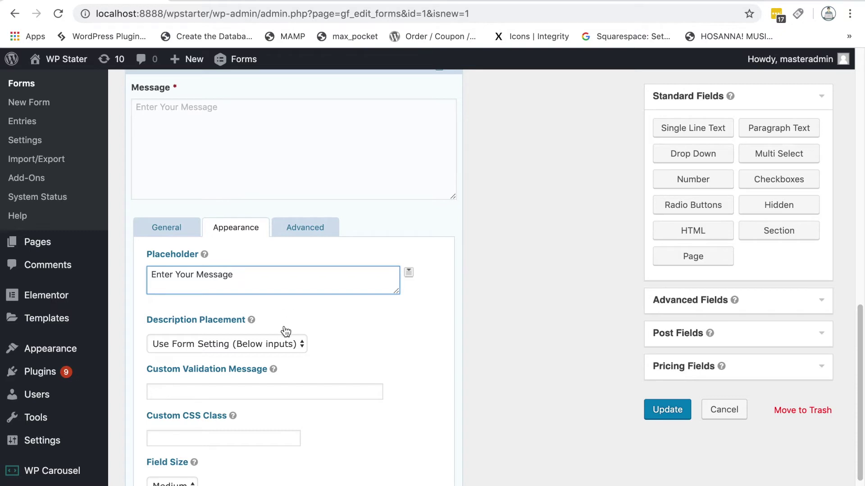
Set the Message field's size to Large and collapse its settings.
{"action": "scroll", "coordinate": [285, 334], "scroll_direction": "down", "scroll_amount": 1}
{"action": "left_click", "coordinate": [181, 466]}
{"action": "left_click", "coordinate": [169, 472]}
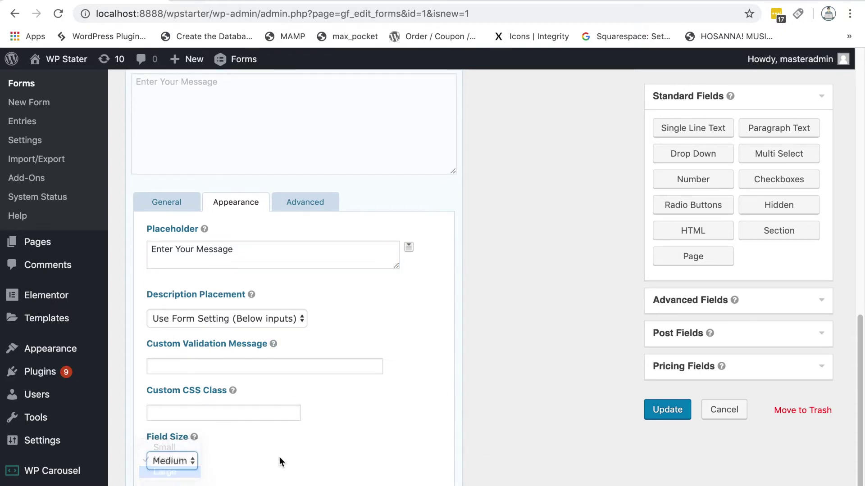
{"action": "scroll", "coordinate": [309, 426], "scroll_direction": "down", "scroll_amount": 1}
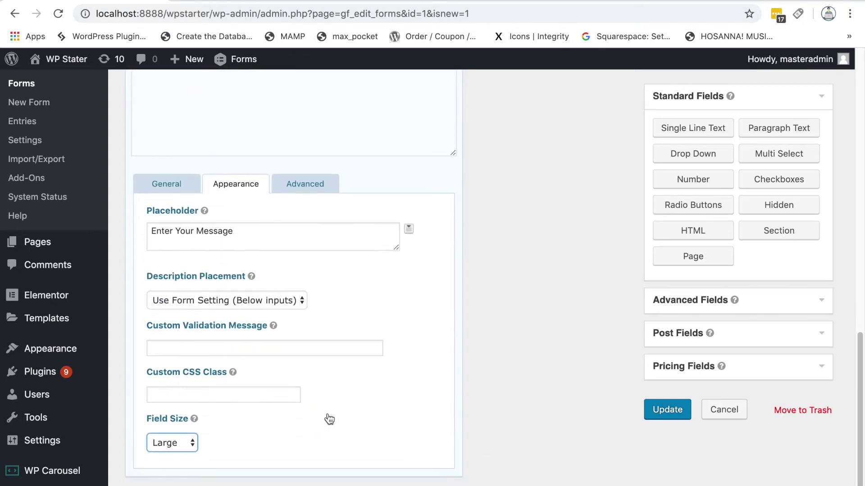
{"action": "scroll", "coordinate": [421, 385], "scroll_direction": "up", "scroll_amount": 10}
{"action": "scroll", "coordinate": [421, 381], "scroll_direction": "down", "scroll_amount": 3}
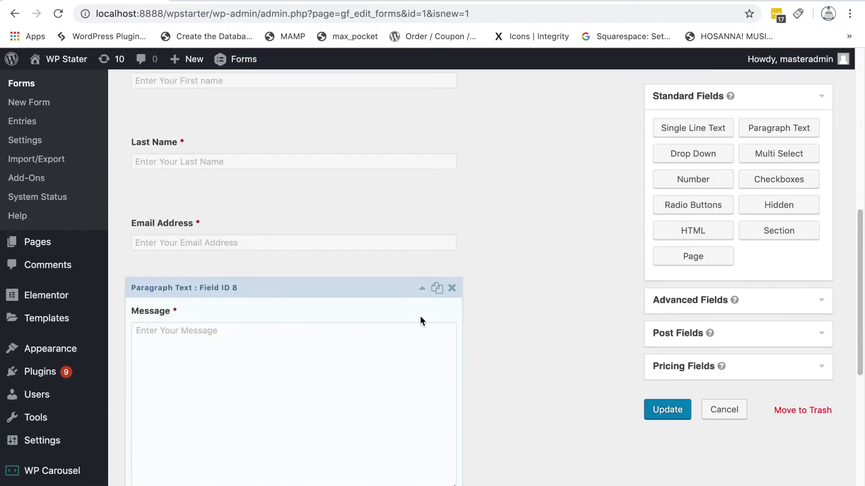
{"action": "left_click", "coordinate": [422, 290]}
{"action": "scroll", "coordinate": [530, 336], "scroll_direction": "down", "scroll_amount": 2}
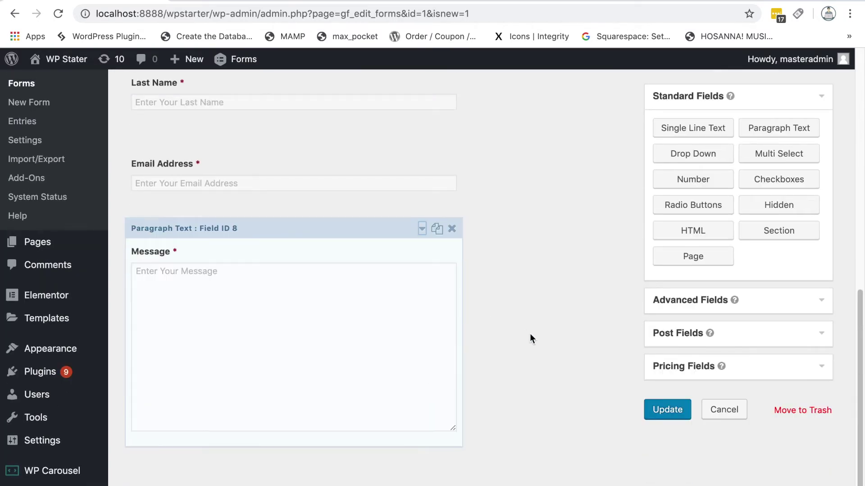
Save the updated Contact Us form and review its fields.
{"action": "left_click", "coordinate": [661, 412]}
{"action": "scroll", "coordinate": [592, 391], "scroll_direction": "down", "scroll_amount": 1}
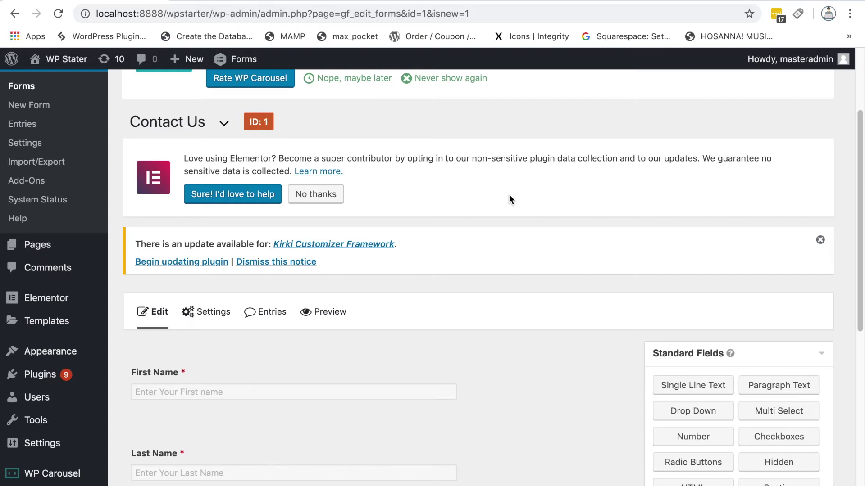
{"action": "scroll", "coordinate": [534, 275], "scroll_direction": "down", "scroll_amount": 4}
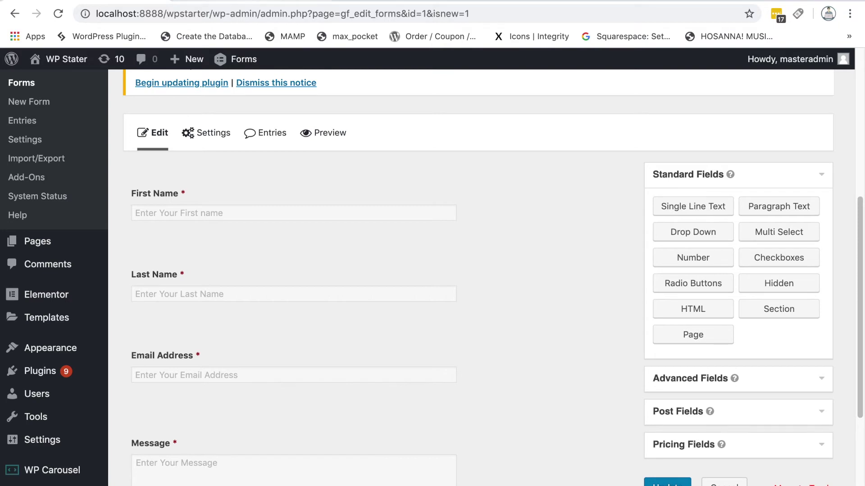
Create a new WordPress page titled "Gravity Form" and publish it.
{"action": "left_click", "coordinate": [288, 1]}
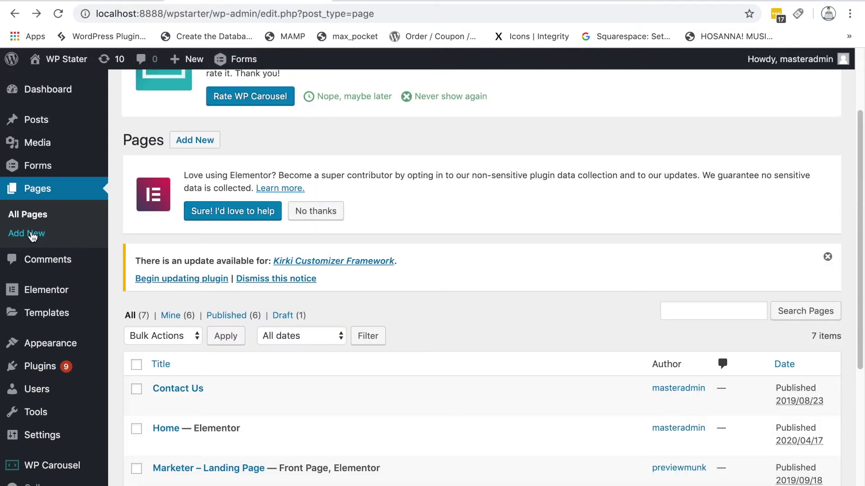
{"action": "left_click", "coordinate": [32, 235]}
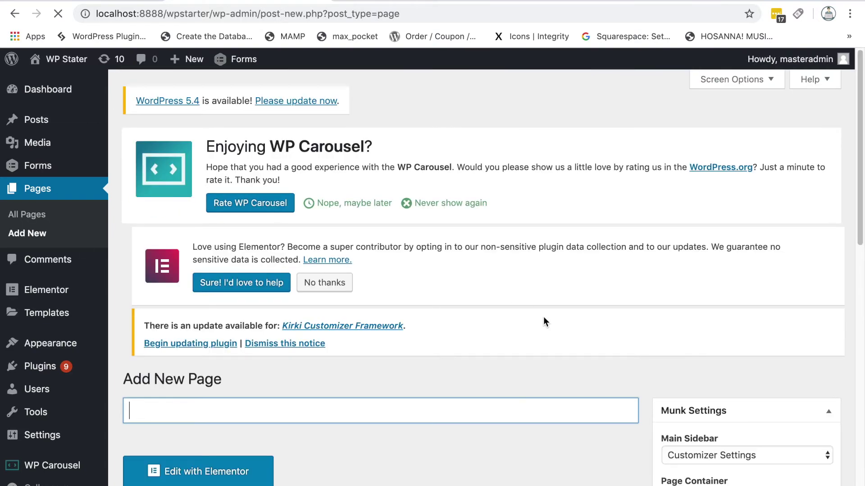
{"action": "scroll", "coordinate": [543, 317], "scroll_direction": "down", "scroll_amount": 1}
{"action": "scroll", "coordinate": [429, 363], "scroll_direction": "down", "scroll_amount": 3}
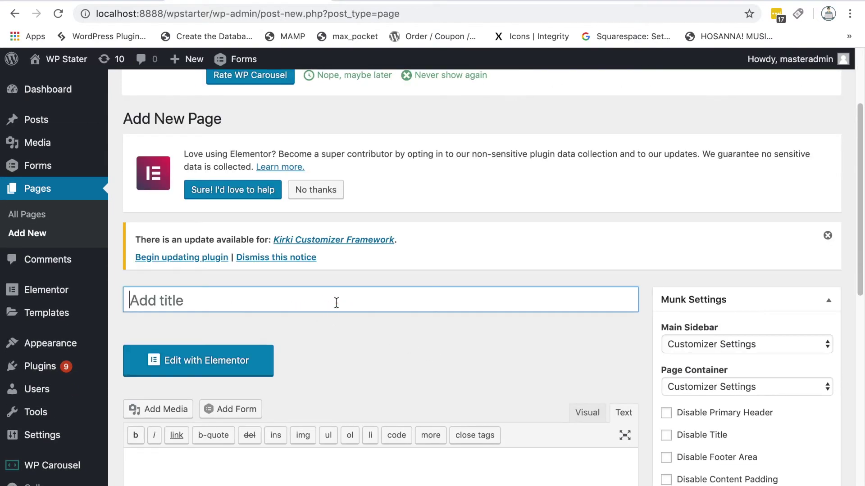
{"action": "type", "text": "Gravity Form"}
{"action": "scroll", "coordinate": [436, 325], "scroll_direction": "down", "scroll_amount": 5}
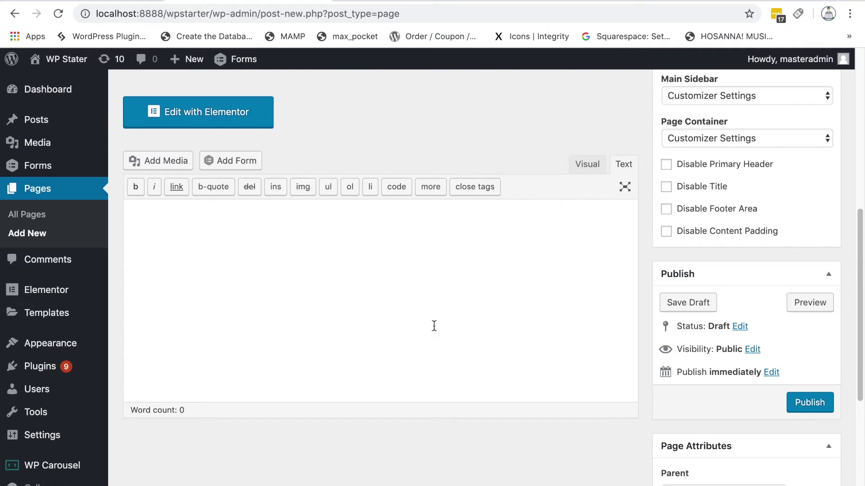
{"action": "scroll", "coordinate": [539, 349], "scroll_direction": "down", "scroll_amount": 1}
{"action": "left_click", "coordinate": [800, 383]}
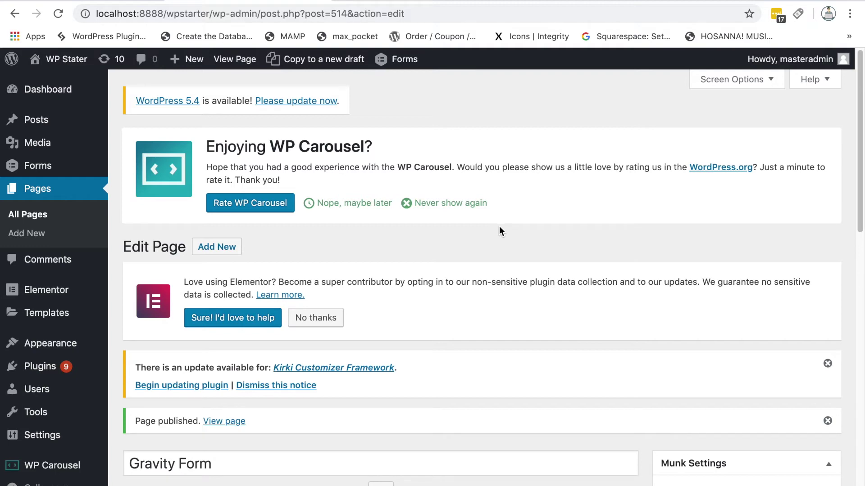
Open the published Gravity Form page for editing in Elementor.
{"action": "scroll", "coordinate": [594, 261], "scroll_direction": "down", "scroll_amount": 12}
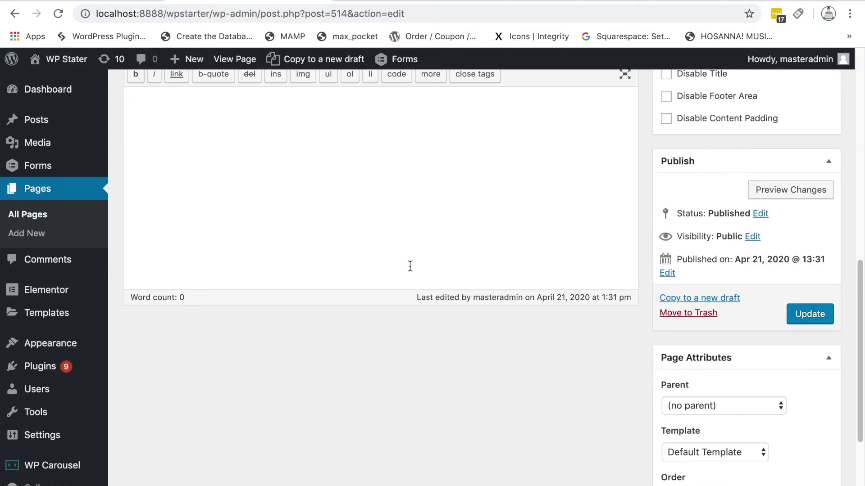
{"action": "scroll", "coordinate": [410, 266], "scroll_direction": "up", "scroll_amount": 1}
{"action": "left_click", "coordinate": [392, 215]}
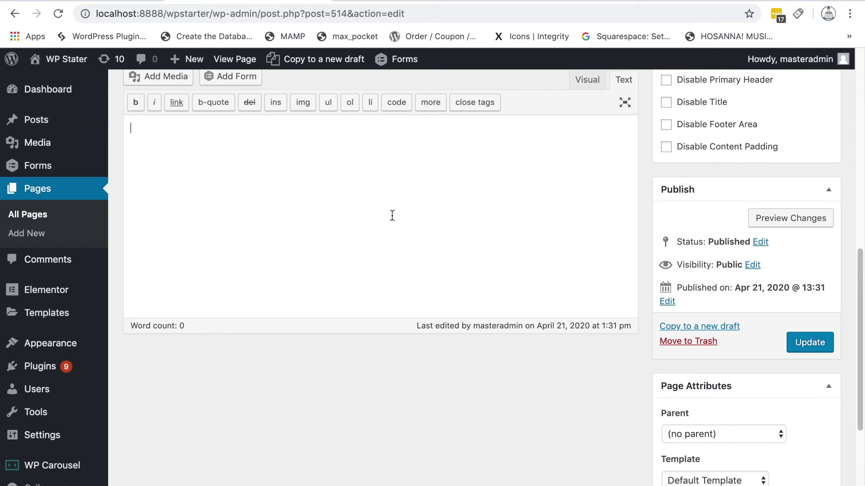
{"action": "scroll", "coordinate": [392, 215], "scroll_direction": "up", "scroll_amount": 3}
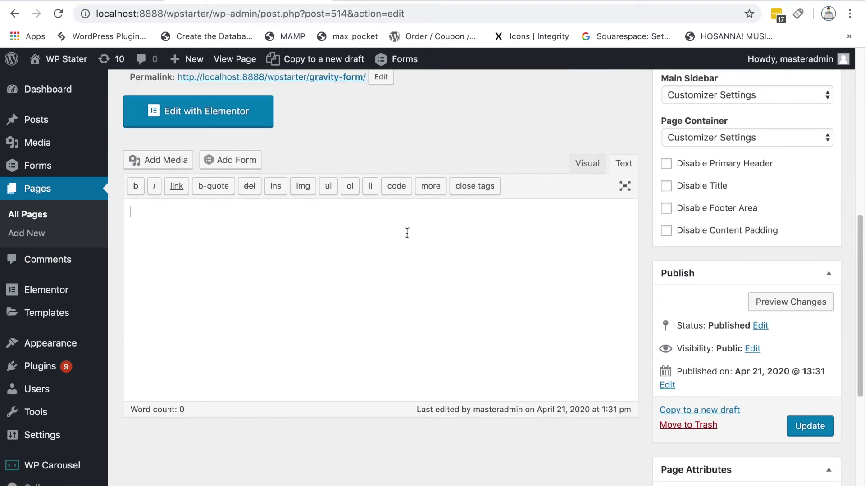
{"action": "scroll", "coordinate": [437, 275], "scroll_direction": "up", "scroll_amount": 2}
{"action": "scroll", "coordinate": [441, 284], "scroll_direction": "up", "scroll_amount": 1}
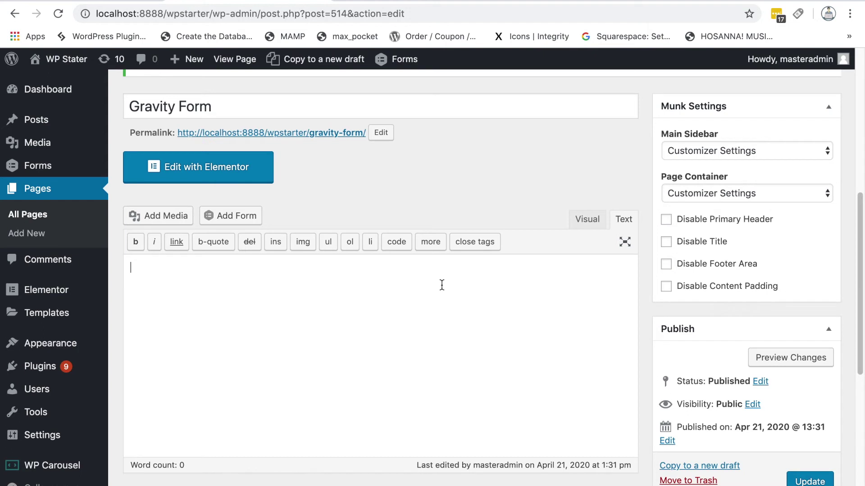
{"action": "scroll", "coordinate": [441, 284], "scroll_direction": "down", "scroll_amount": 1}
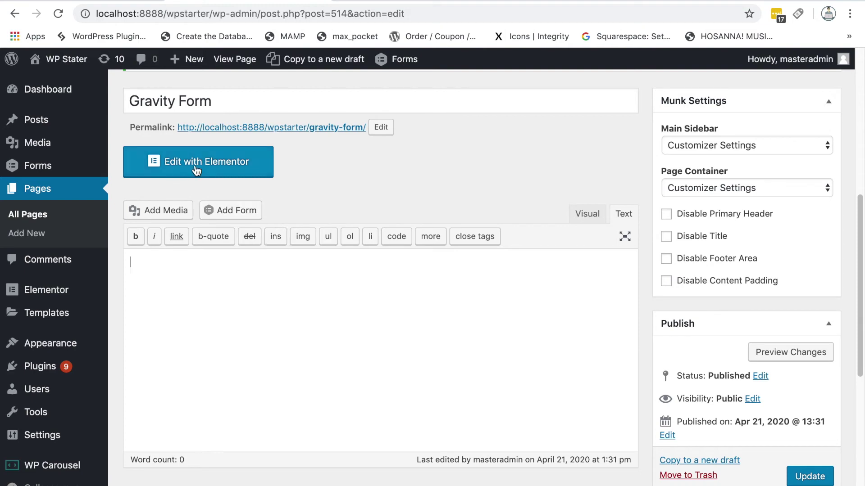
{"action": "left_click", "coordinate": [230, 173]}
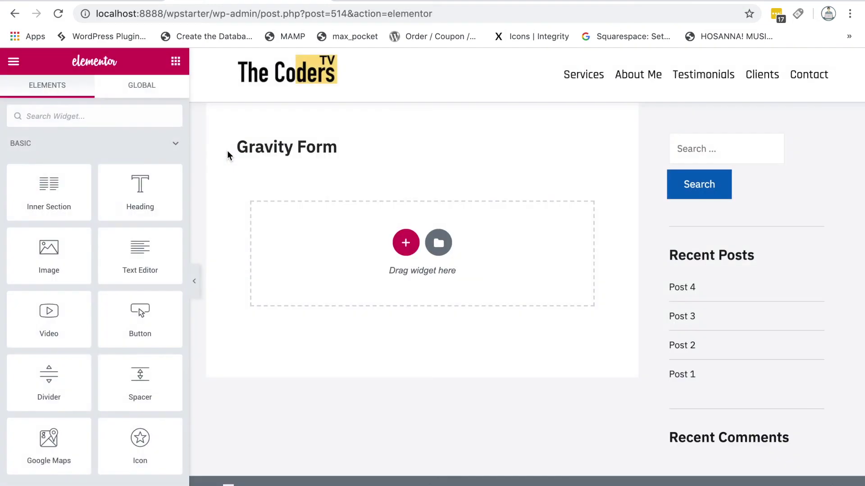
Set the page layout to Elementor Full Width in the page settings.
{"action": "scroll", "coordinate": [151, 276], "scroll_direction": "down", "scroll_amount": 10}
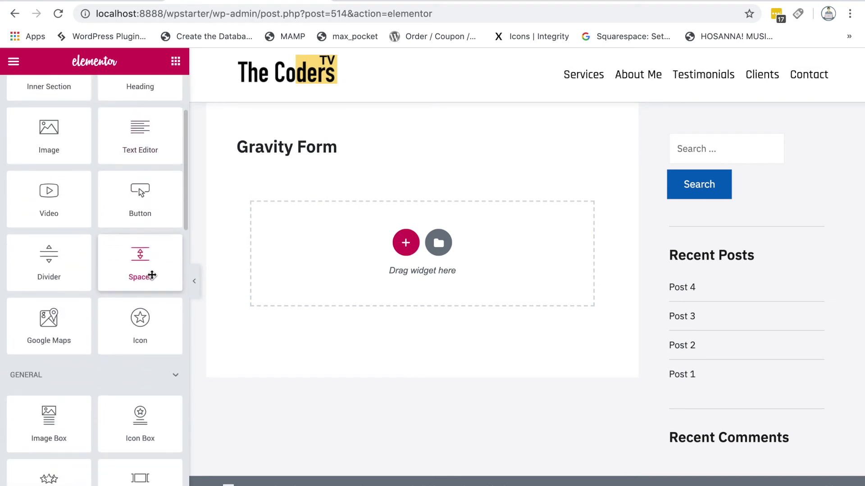
{"action": "scroll", "coordinate": [153, 276], "scroll_direction": "down", "scroll_amount": 10}
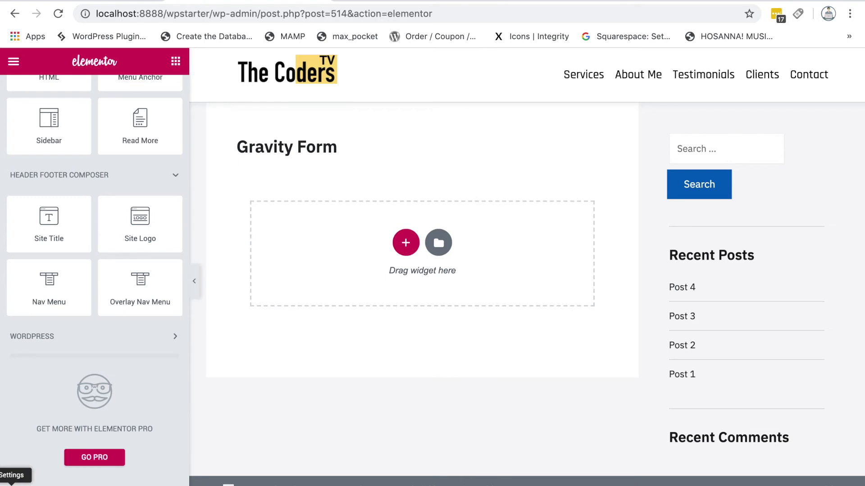
{"action": "left_click", "coordinate": [12, 485]}
{"action": "left_click", "coordinate": [134, 388]}
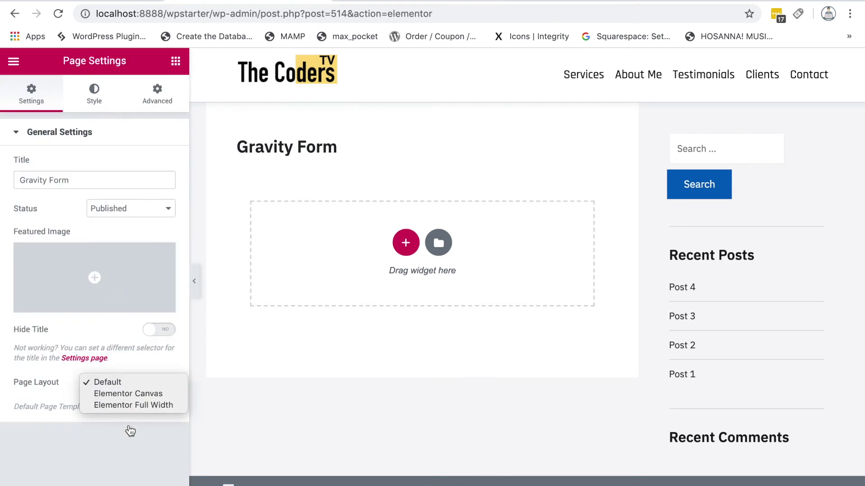
{"action": "left_click", "coordinate": [138, 405]}
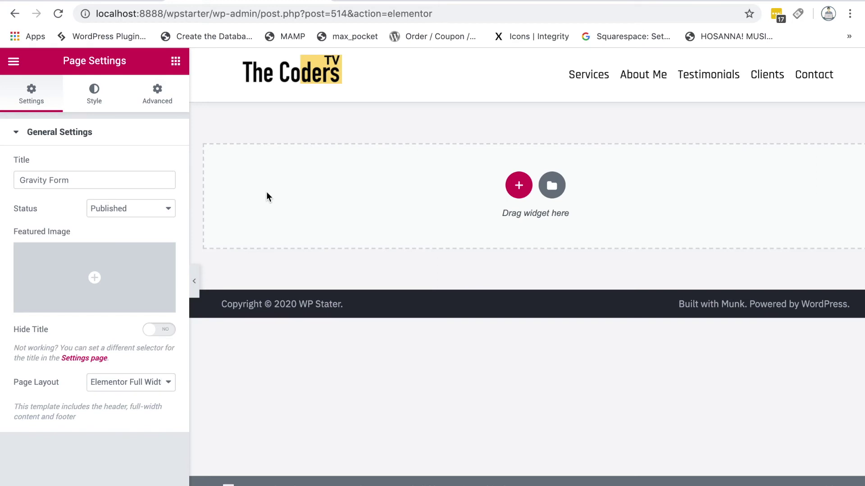
Add a single-column section to the page and place a Heading widget in it.
{"action": "left_click", "coordinate": [176, 60]}
{"action": "left_click", "coordinate": [514, 192]}
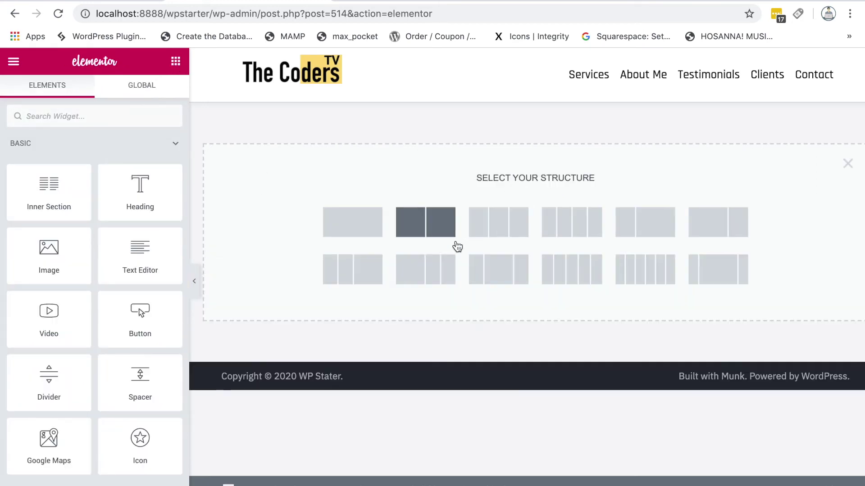
{"action": "left_click", "coordinate": [356, 222]}
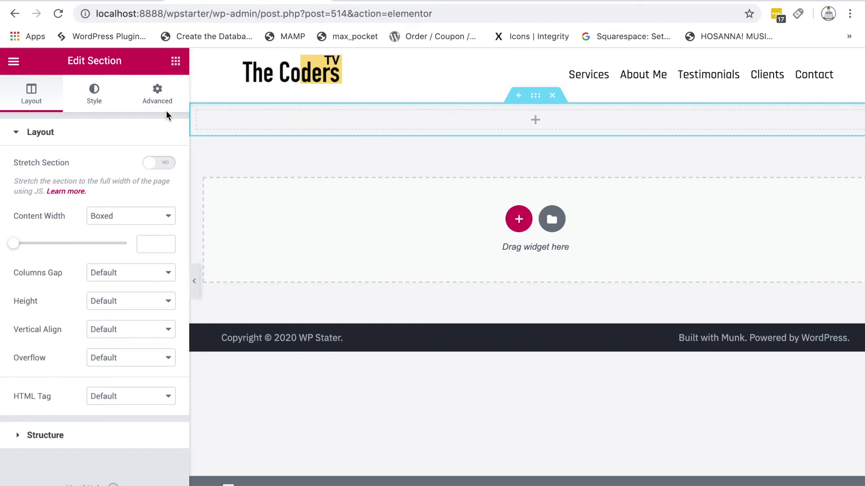
{"action": "left_click", "coordinate": [176, 61]}
{"action": "left_click_drag", "start_coordinate": [140, 189], "coordinate": [386, 123]}
Change the heading text to "Contact Us Today!" and align it to the center.
{"action": "left_click", "coordinate": [134, 192]}
{"action": "key", "text": "super+a"}
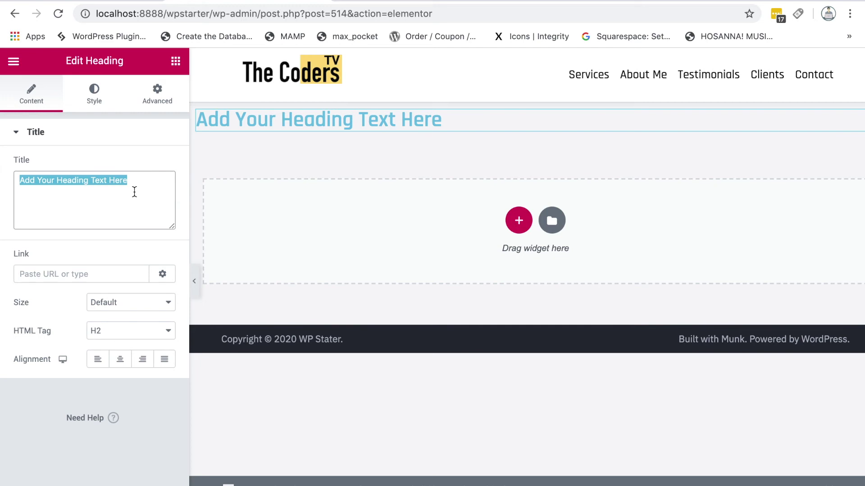
{"action": "type", "text": "C"}
{"action": "key", "text": "BackSpace"}
{"action": "type", "text": "Contac"}
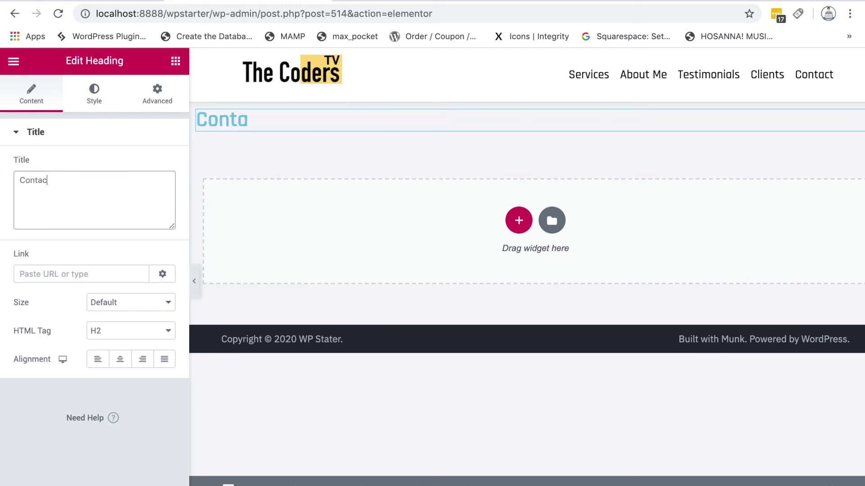
{"action": "type", "text": "t Us To"}
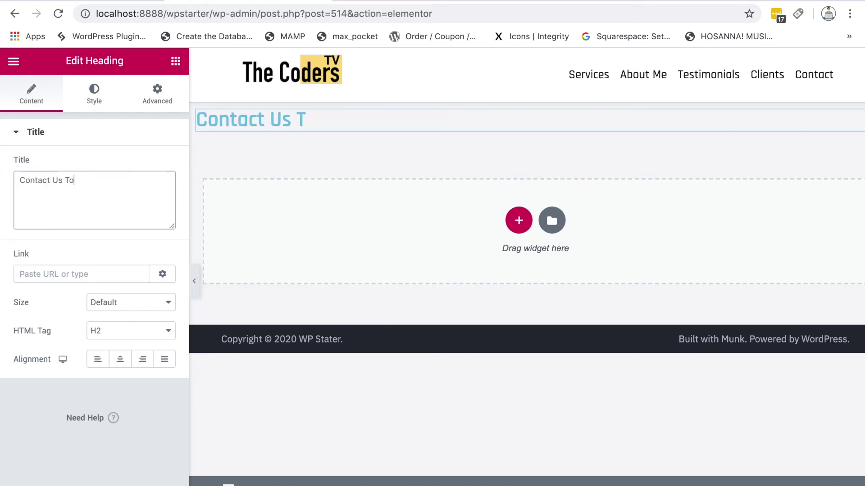
{"action": "type", "text": "day!"}
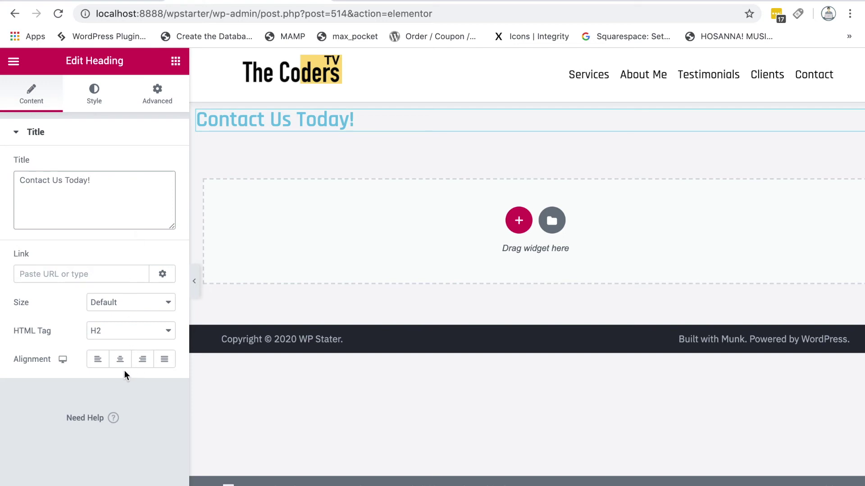
{"action": "left_click", "coordinate": [120, 359]}
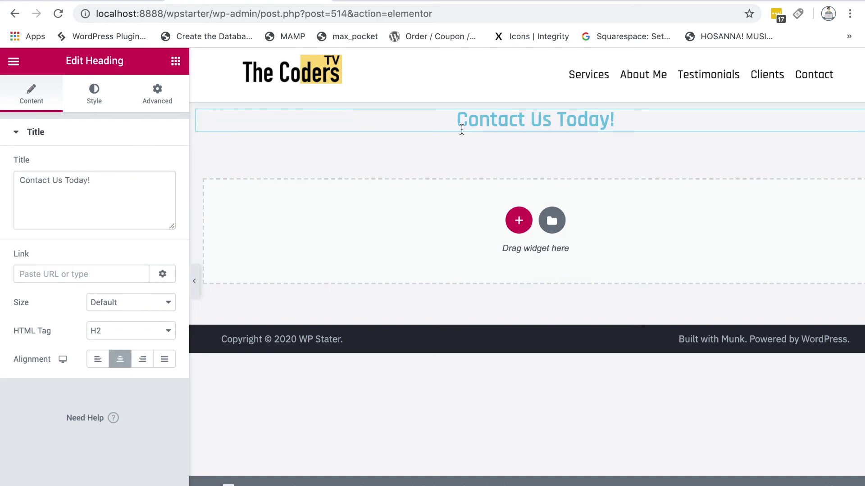
Unlink the heading's padding values and set the top padding to 45 px and the bottom padding to 25 px.
{"action": "left_click", "coordinate": [158, 92]}
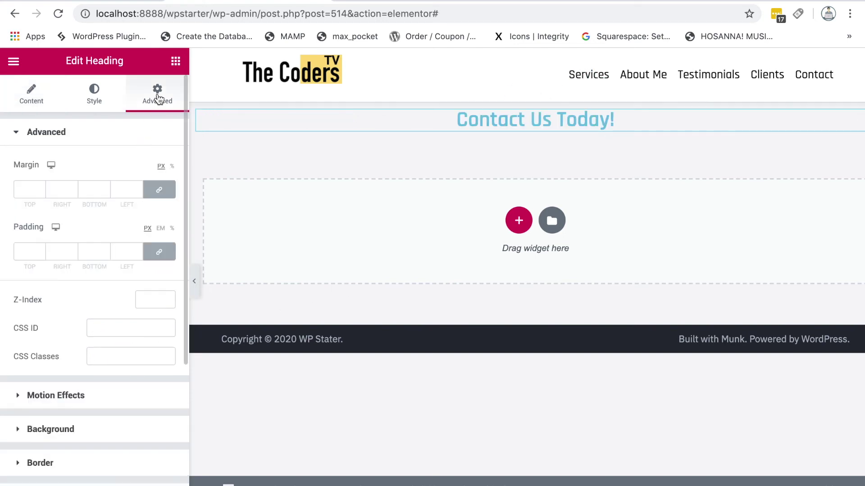
{"action": "left_click", "coordinate": [145, 253]}
{"action": "left_click", "coordinate": [24, 251]}
{"action": "type", "text": "45"}
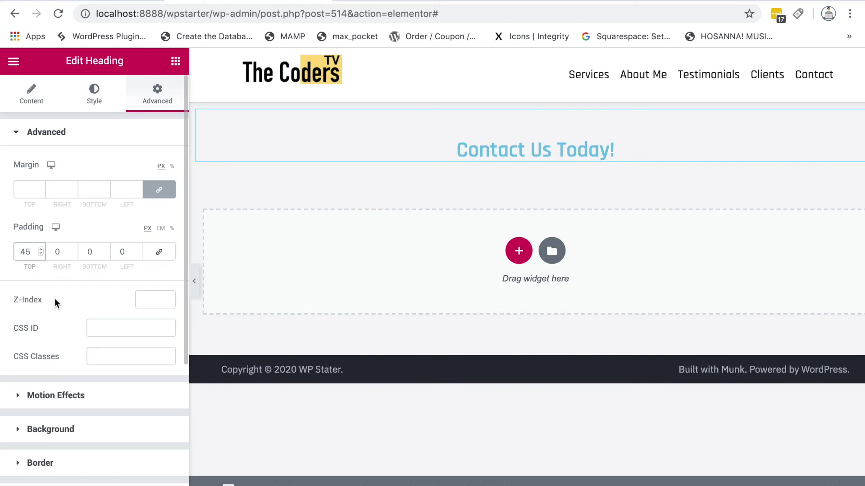
{"action": "left_click", "coordinate": [91, 250]}
{"action": "type", "text": "25"}
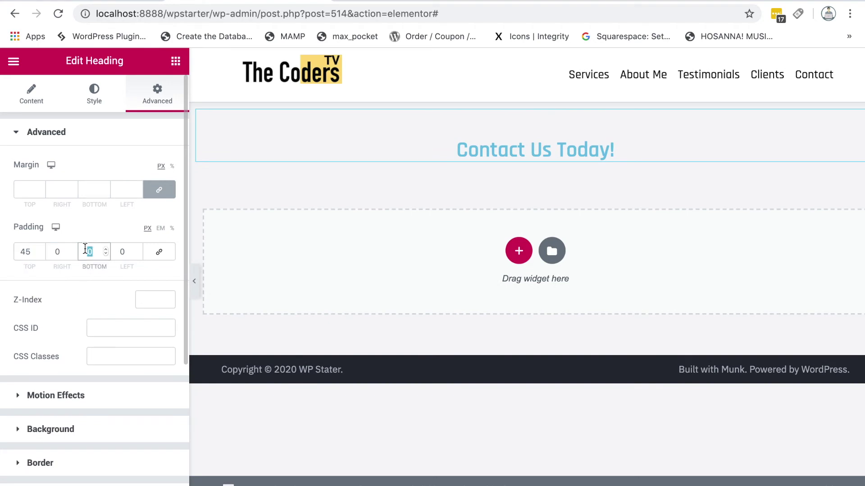
{"action": "left_click", "coordinate": [100, 222]}
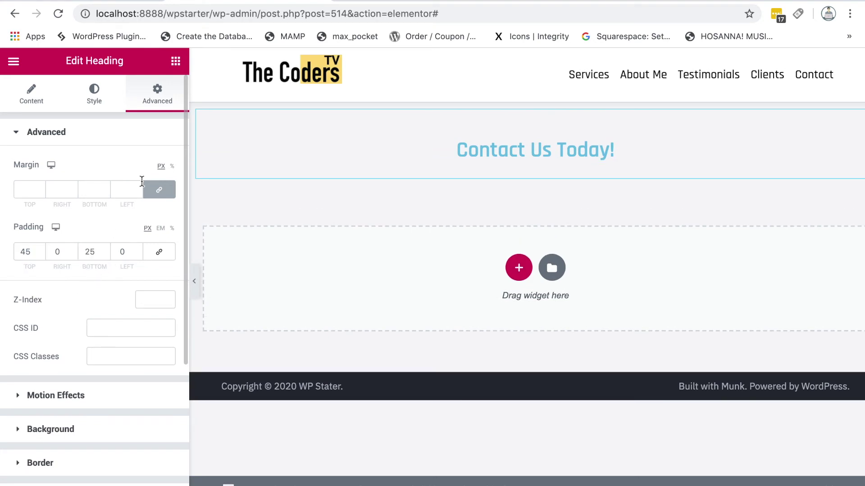
Add a three-column section with a wide middle column below the heading and return to the widget list.
{"action": "left_click", "coordinate": [518, 268]}
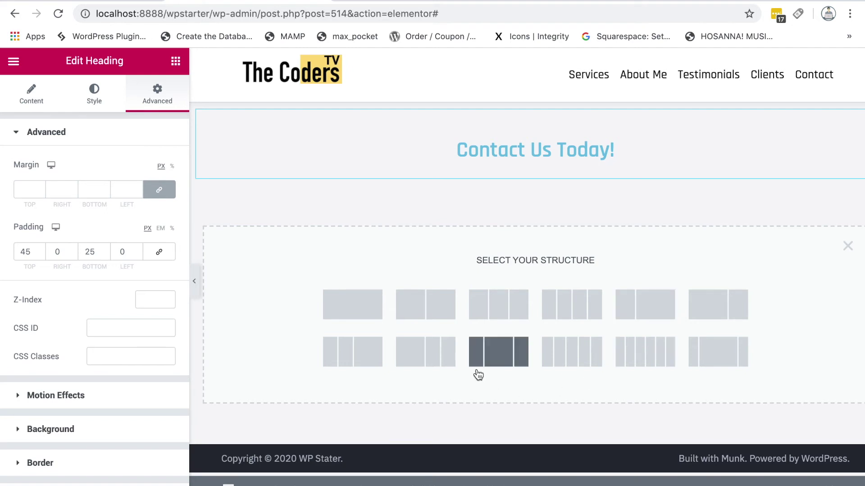
{"action": "left_click", "coordinate": [498, 354]}
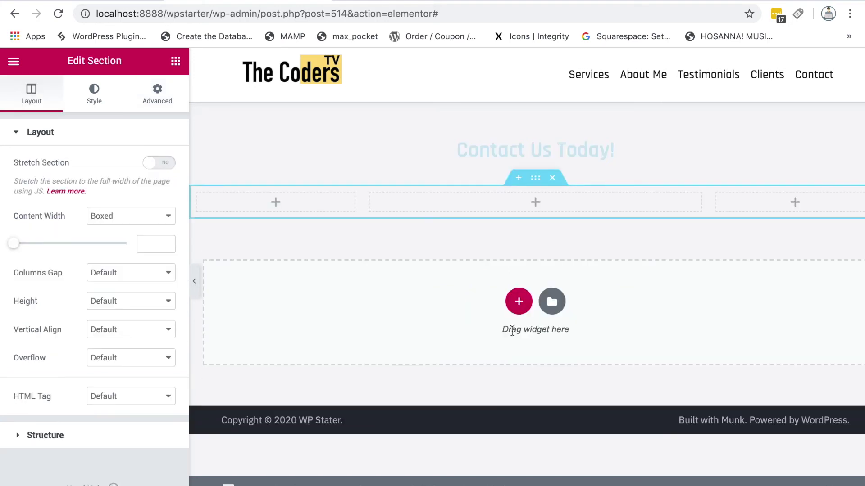
{"action": "left_click", "coordinate": [175, 61]}
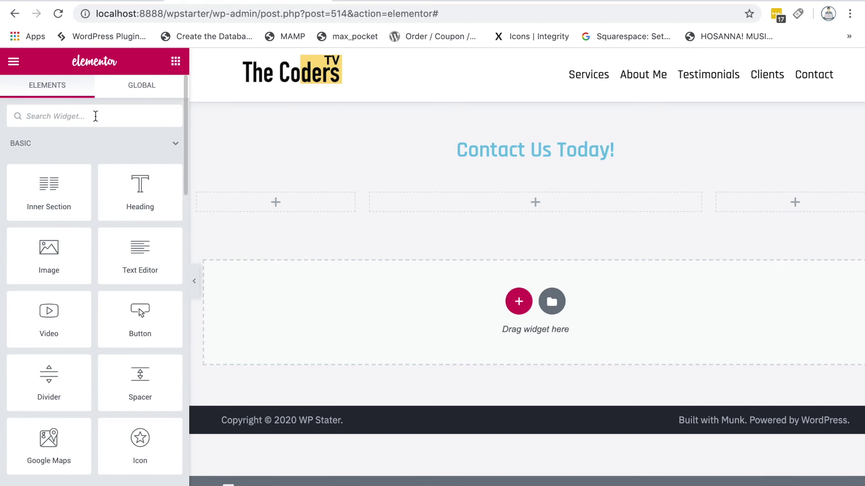
Place a Shortcode widget in the middle column and insert the full gravityform shortcode for id="1", including tabindex="49" and field_values="check=First Choice,Second Choice".
{"action": "type", "text": "short"}
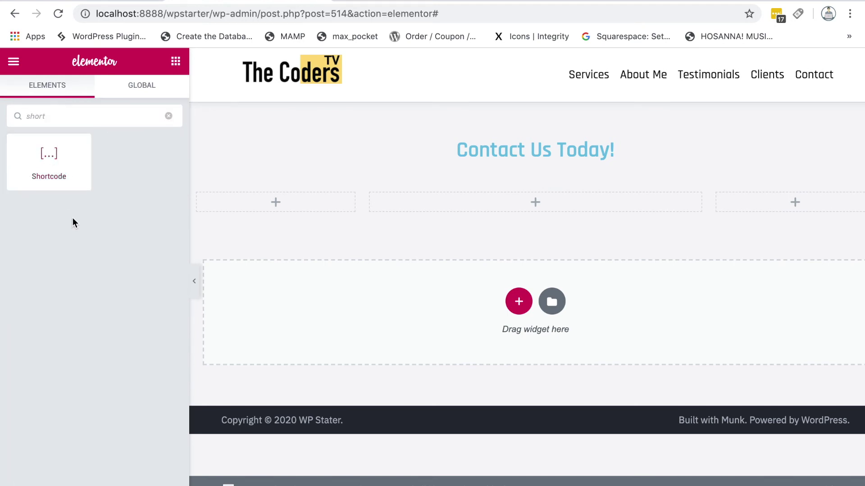
{"action": "left_click_drag", "start_coordinate": [43, 171], "coordinate": [549, 194]}
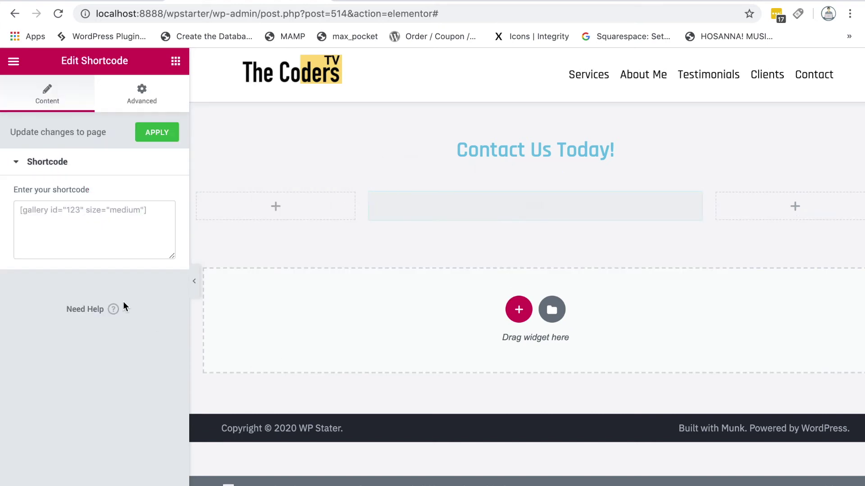
{"action": "left_click", "coordinate": [100, 232]}
{"action": "type", "text": "[gravityform id=\"1\" title=\"false\" description=\"false\" ajax=\"true\" tabindex=\"49\" field_values=\"check=First Choice,Second Choice\"]"}
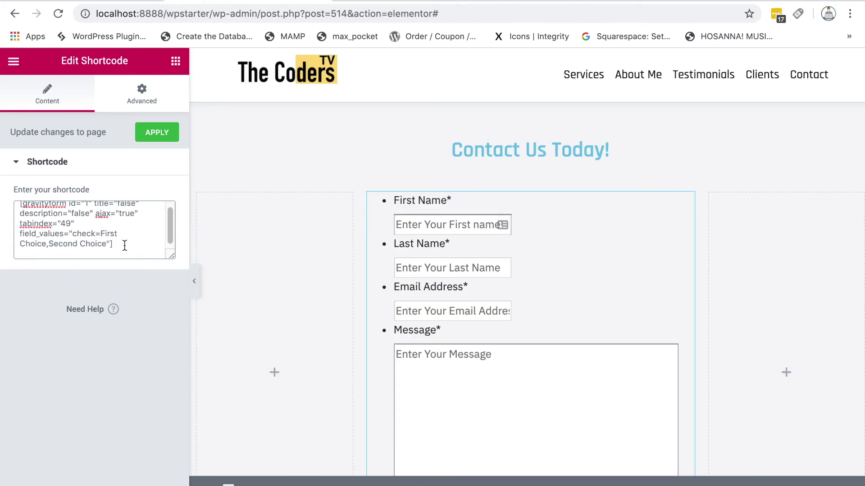
Remove the field_values and tabindex attributes from the shortcode, keeping id="1" title="false" description="false" ajax="true".
{"action": "scroll", "coordinate": [129, 243], "scroll_direction": "up", "scroll_amount": 1}
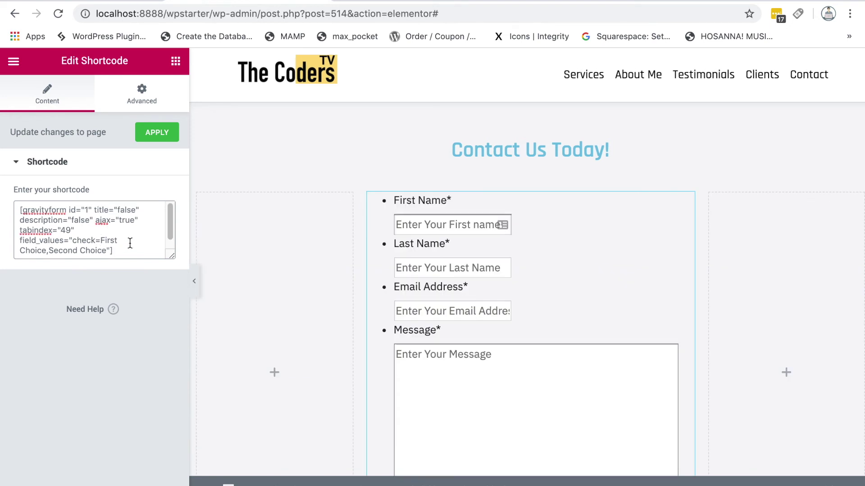
{"action": "scroll", "coordinate": [129, 243], "scroll_direction": "down", "scroll_amount": 1}
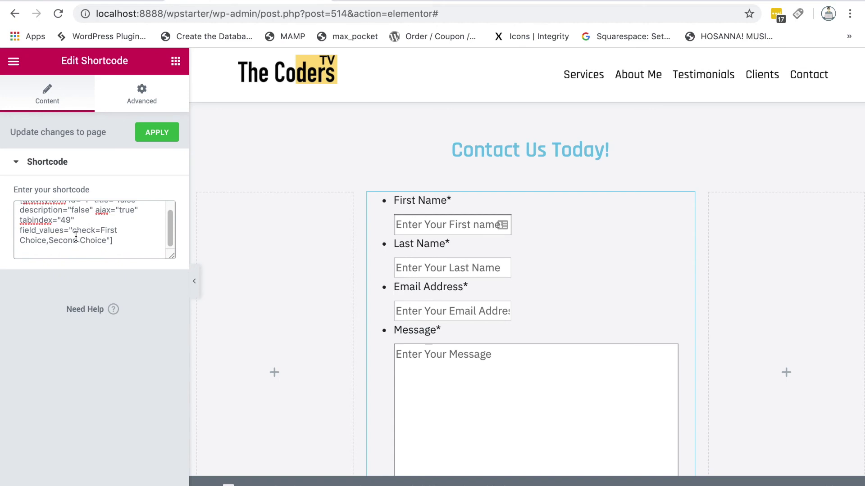
{"action": "left_click_drag", "start_coordinate": [76, 224], "coordinate": [111, 240]}
{"action": "key", "text": "BackSpace"}
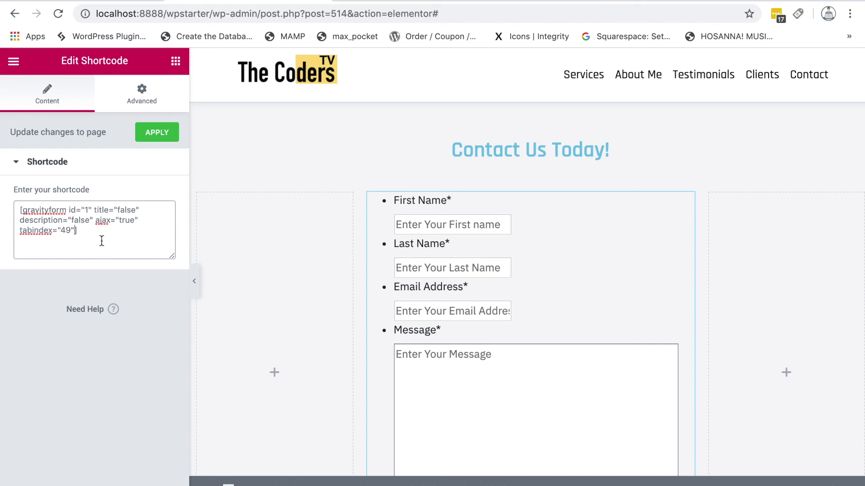
{"action": "double_click", "coordinate": [88, 211]}
Give the middle column that holds the form a classic background in light blue #6EC1E4.
{"action": "scroll", "coordinate": [255, 335], "scroll_direction": "down", "scroll_amount": 1}
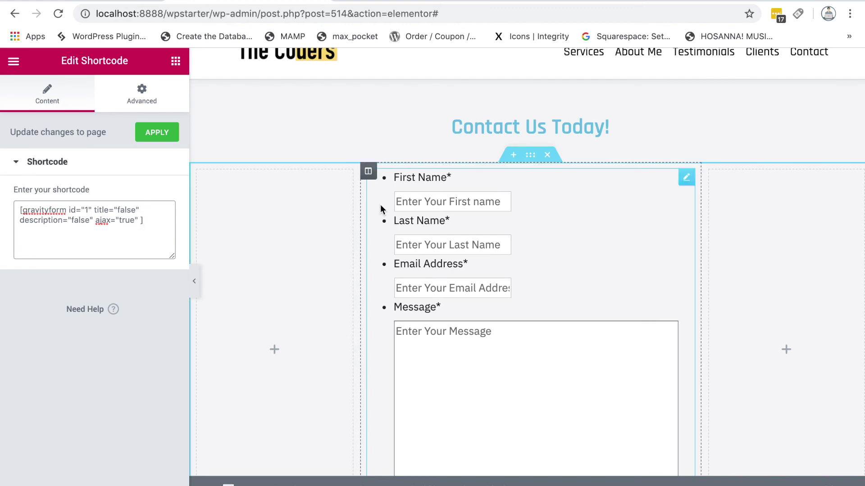
{"action": "left_click", "coordinate": [369, 177]}
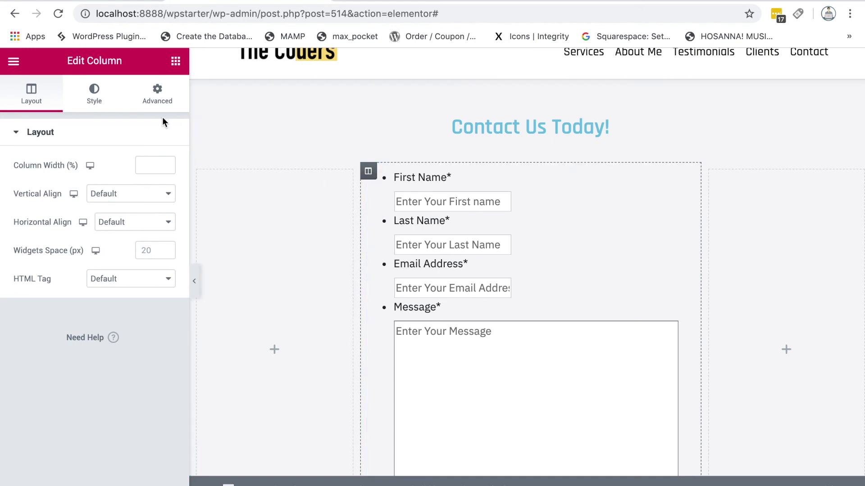
{"action": "left_click", "coordinate": [95, 95]}
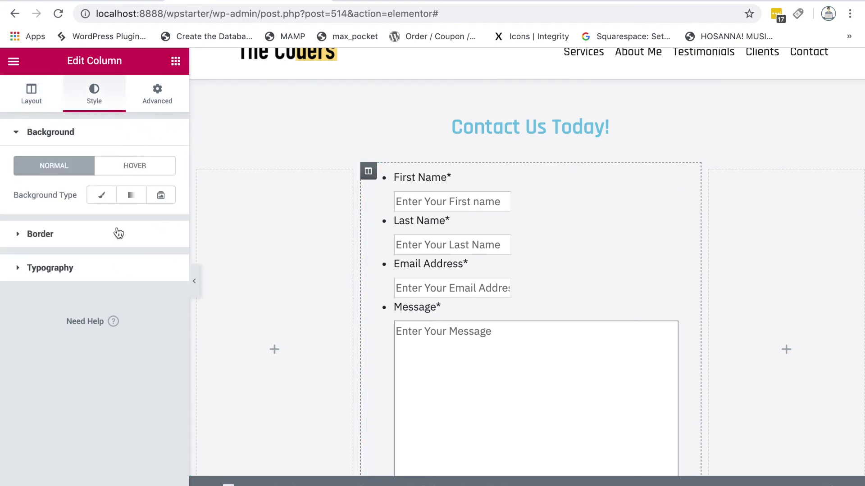
{"action": "left_click", "coordinate": [101, 195]}
{"action": "left_click", "coordinate": [158, 223]}
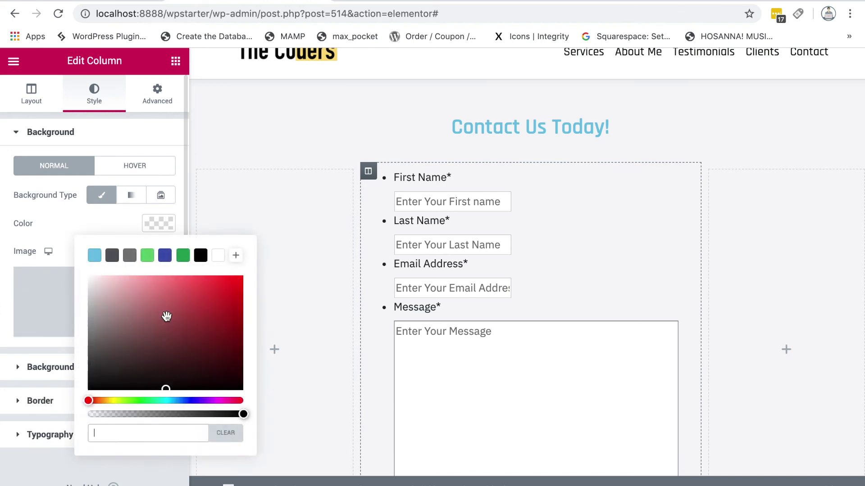
{"action": "left_click", "coordinate": [95, 255]}
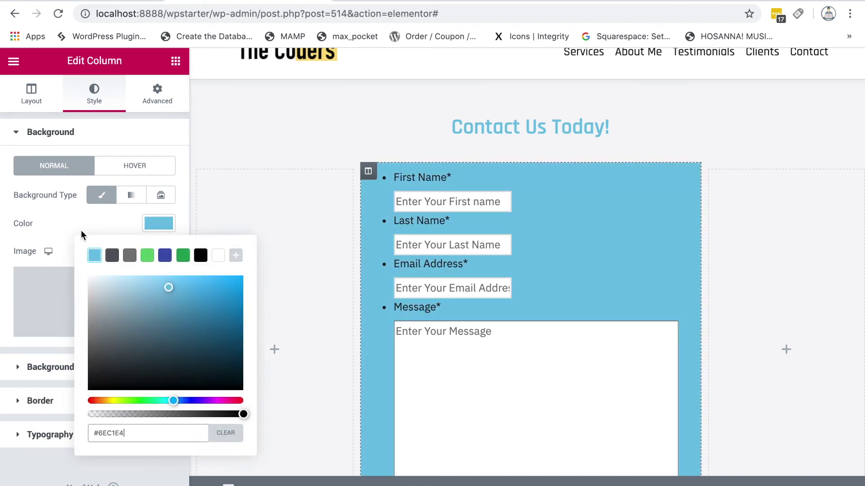
{"action": "left_click", "coordinate": [81, 235]}
Set the form column's border radius to 20 px on all four corners.
{"action": "left_click", "coordinate": [89, 401]}
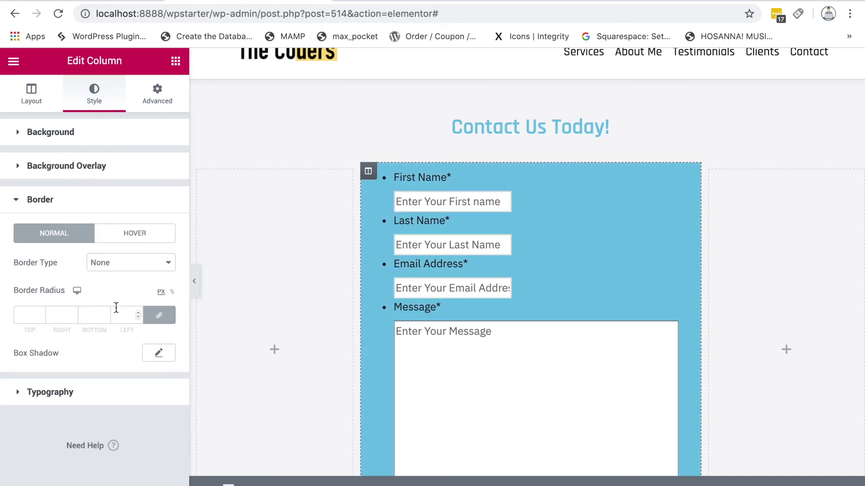
{"action": "left_click", "coordinate": [27, 314]}
{"action": "type", "text": "10"}
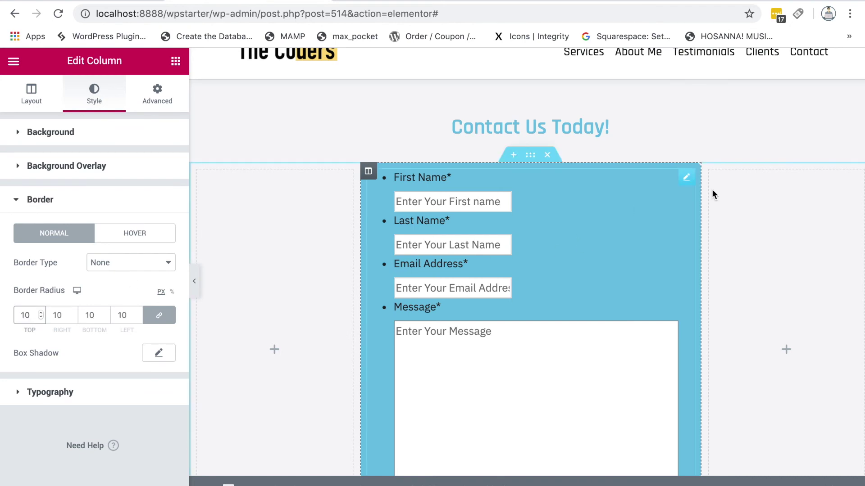
{"action": "left_click_drag", "start_coordinate": [32, 318], "coordinate": [3, 321]}
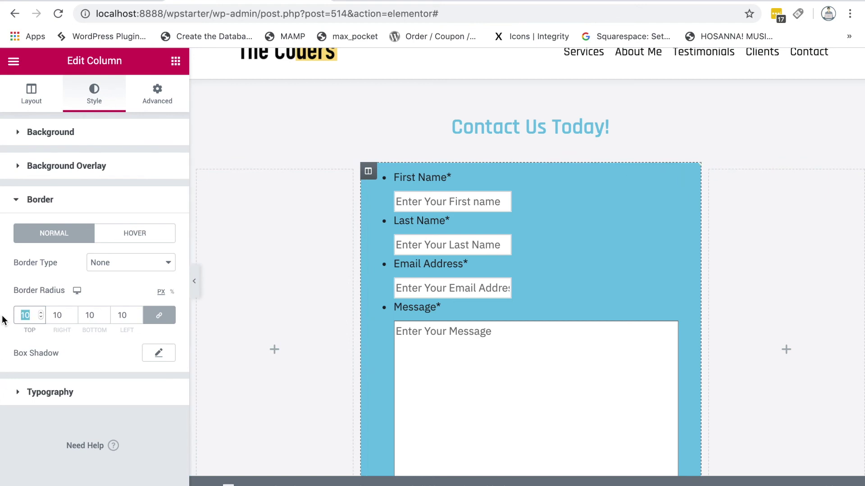
{"action": "type", "text": "20"}
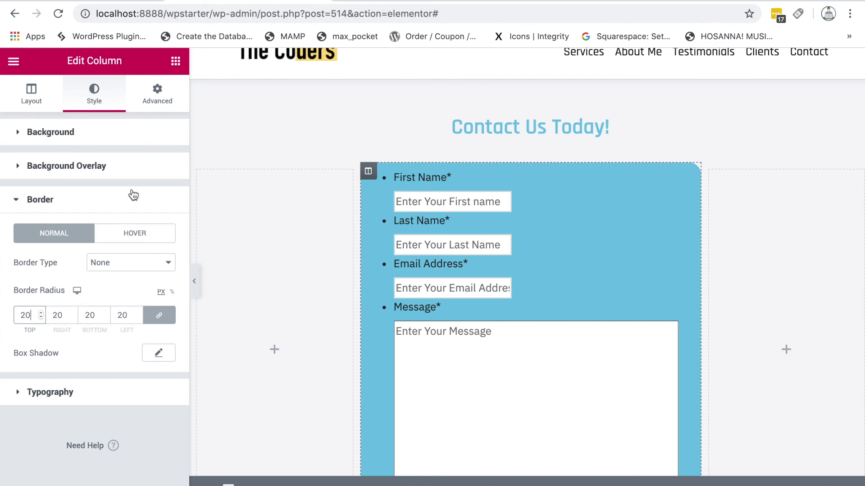
Unlink the form column's padding values and set top and bottom to 20 px and right and left to 45 px.
{"action": "left_click", "coordinate": [158, 94]}
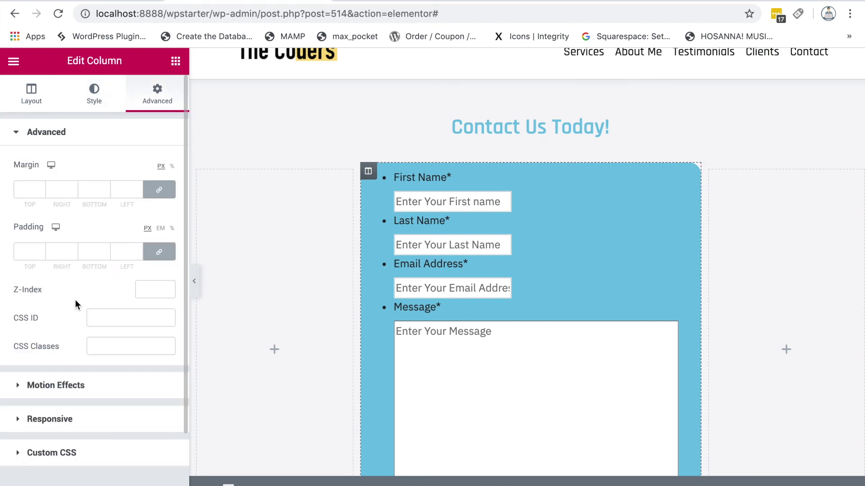
{"action": "left_click", "coordinate": [160, 253]}
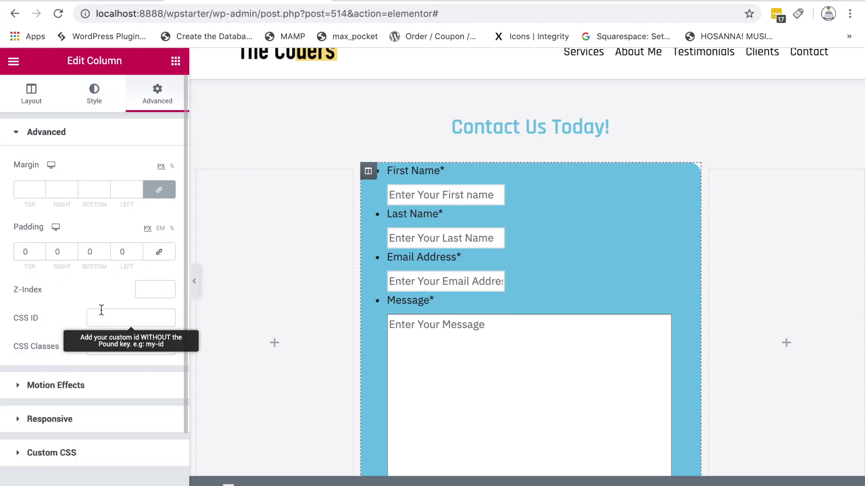
{"action": "double_click", "coordinate": [18, 254]}
{"action": "type", "text": "20"}
{"action": "double_click", "coordinate": [92, 254]}
{"action": "type", "text": "20"}
{"action": "double_click", "coordinate": [57, 252]}
{"action": "type", "text": "45"}
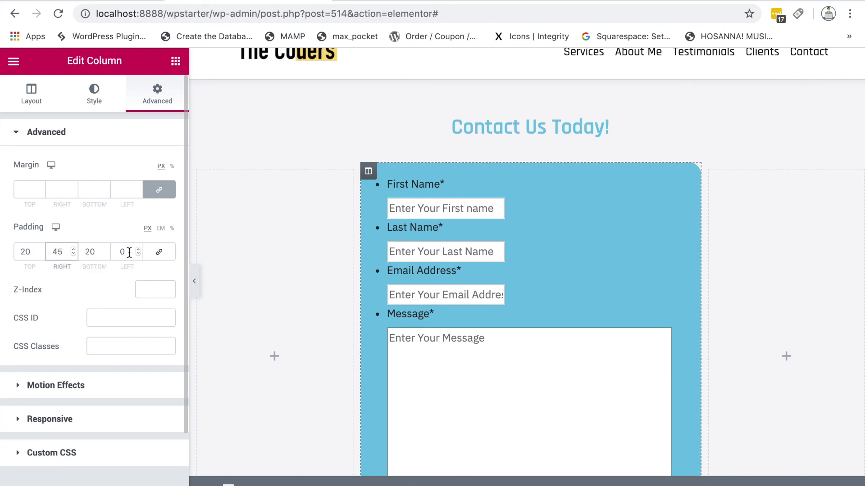
{"action": "double_click", "coordinate": [128, 253]}
{"action": "type", "text": "5"}
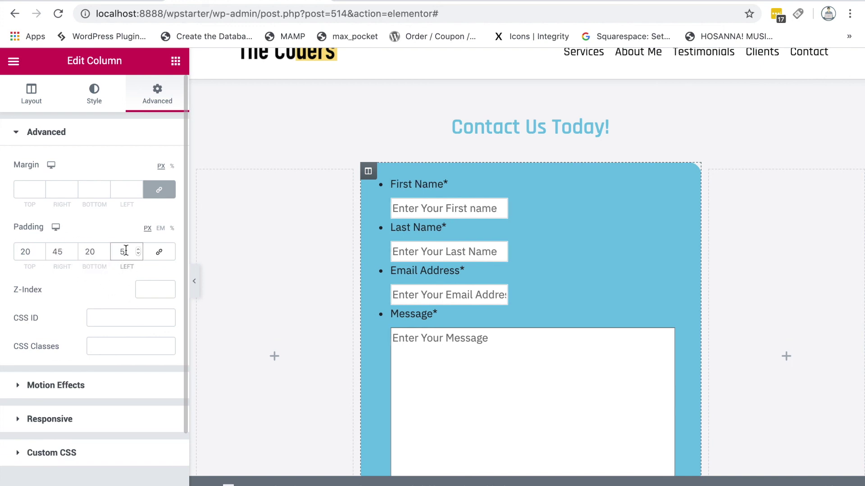
{"action": "key", "text": "BackSpace"}
{"action": "type", "text": "4"}
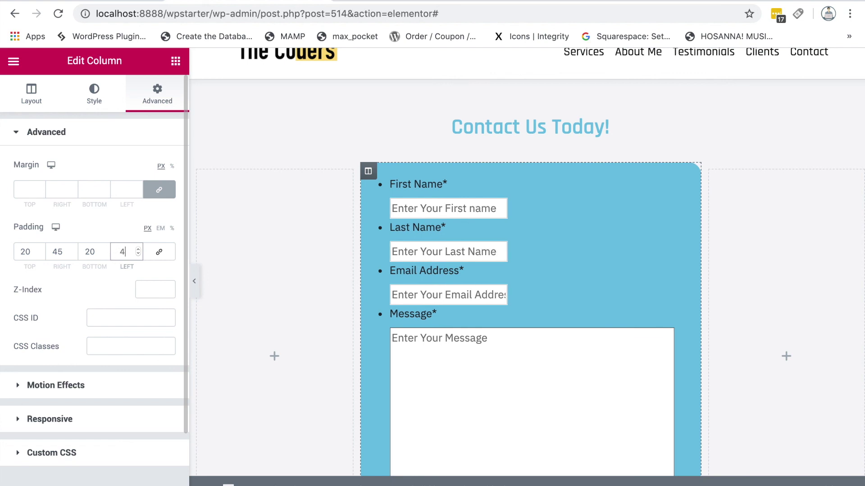
{"action": "type", "text": "5"}
Unlink the form column's margin values and set the bottom margin to 45 px.
{"action": "left_click", "coordinate": [94, 189]}
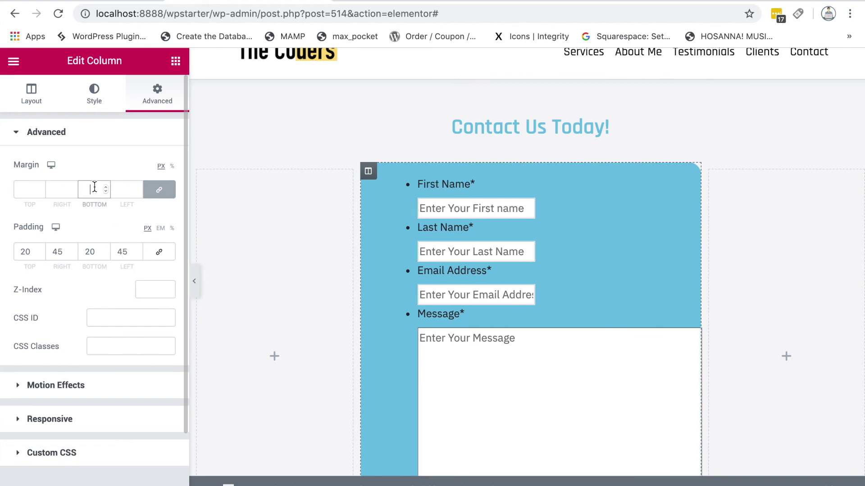
{"action": "left_click", "coordinate": [159, 190]}
{"action": "double_click", "coordinate": [89, 190]}
{"action": "type", "text": "45"}
{"action": "scroll", "coordinate": [104, 310], "scroll_direction": "down", "scroll_amount": 1}
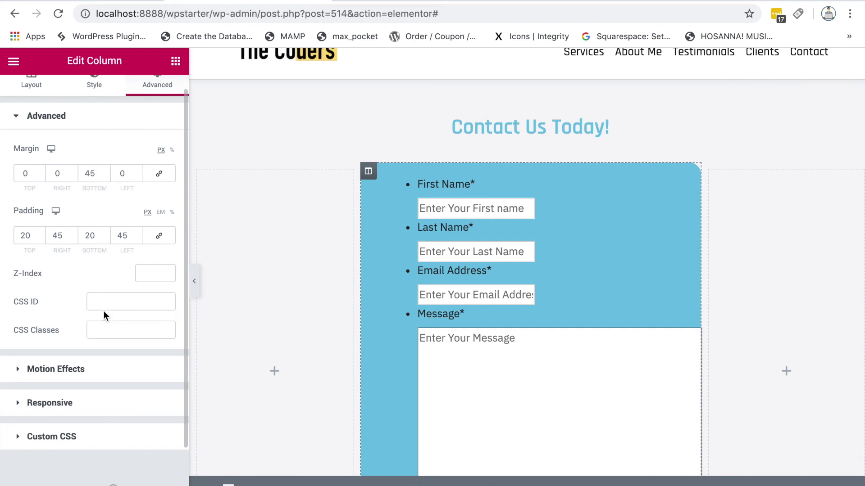
{"action": "scroll", "coordinate": [365, 334], "scroll_direction": "down", "scroll_amount": 2}
{"action": "scroll", "coordinate": [380, 287], "scroll_direction": "down", "scroll_amount": 3}
{"action": "scroll", "coordinate": [380, 293], "scroll_direction": "up", "scroll_amount": 5}
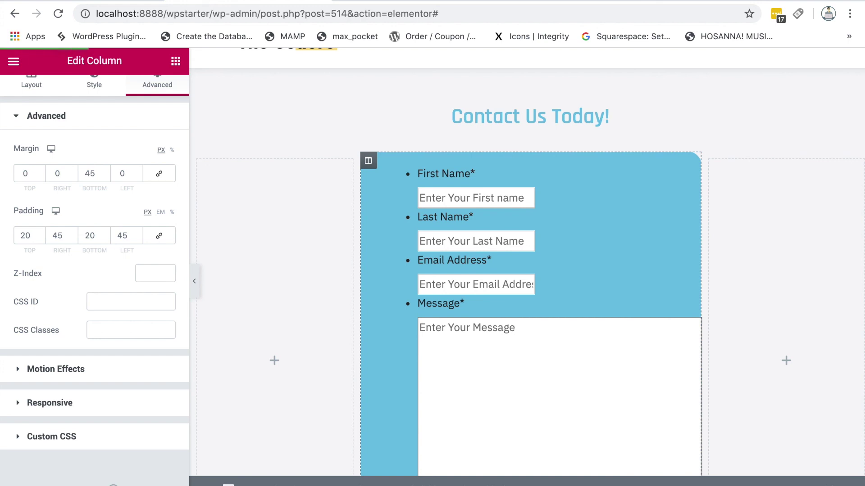
Open the live page in a new browser tab and examine the contact form's layout and fields from top to bottom.
{"action": "left_click", "coordinate": [13, 61]}
{"action": "right_click", "coordinate": [65, 386]}
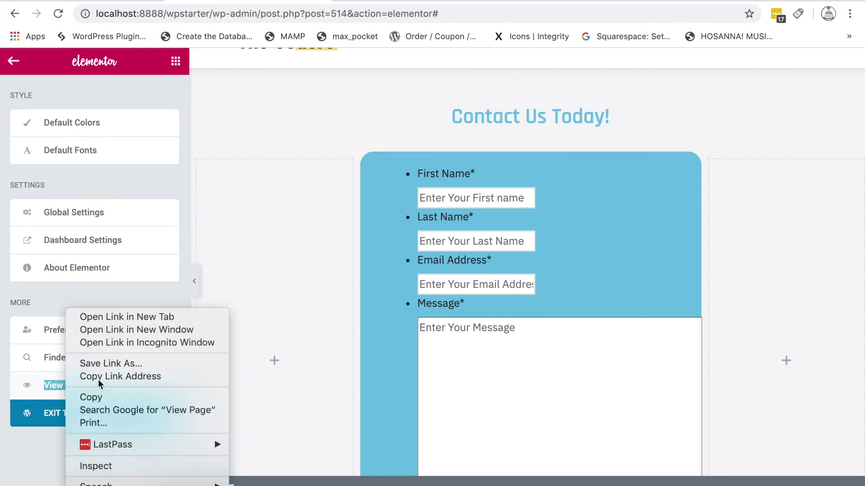
{"action": "left_click", "coordinate": [127, 317]}
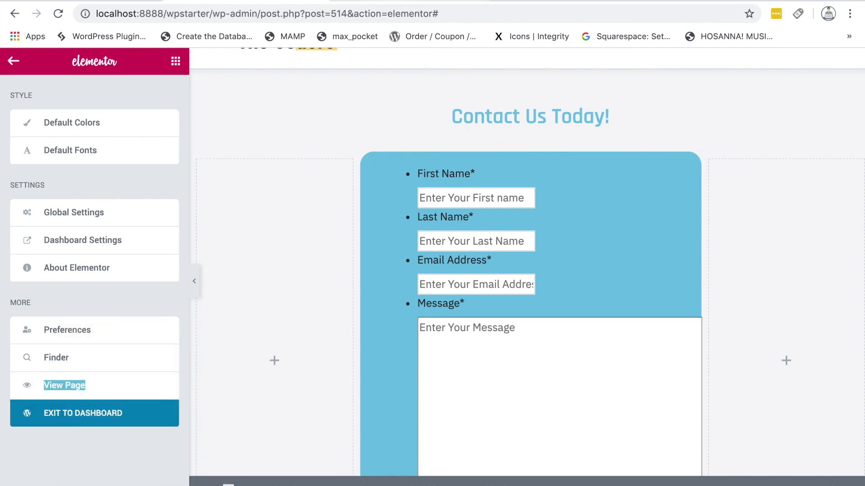
{"action": "left_click", "coordinate": [393, 2]}
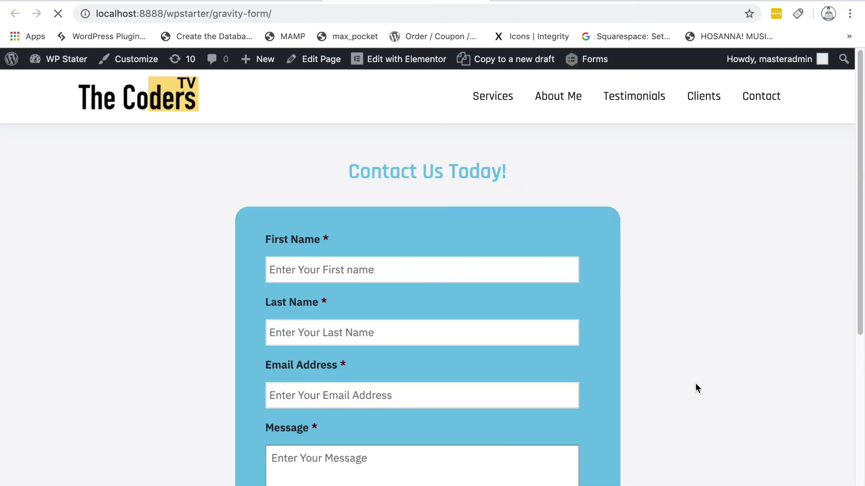
{"action": "scroll", "coordinate": [697, 384], "scroll_direction": "down", "scroll_amount": 4}
{"action": "scroll", "coordinate": [700, 388], "scroll_direction": "down", "scroll_amount": 3}
{"action": "scroll", "coordinate": [556, 386], "scroll_direction": "up", "scroll_amount": 4}
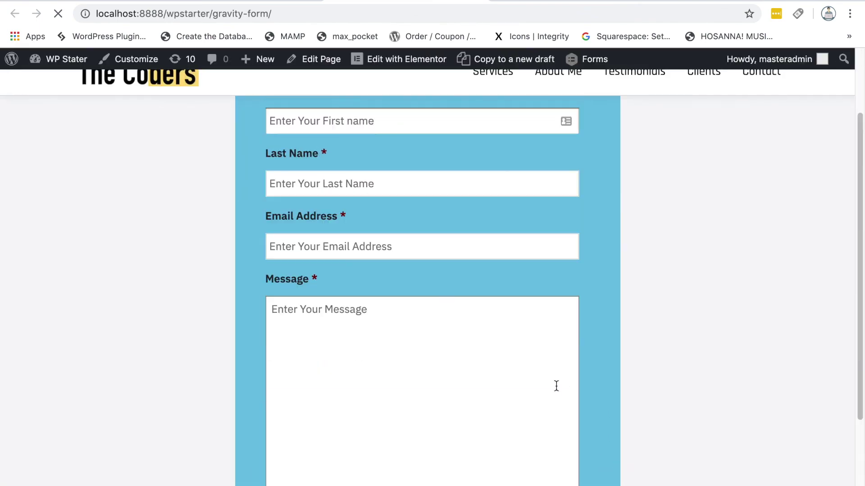
{"action": "scroll", "coordinate": [525, 378], "scroll_direction": "up", "scroll_amount": 3}
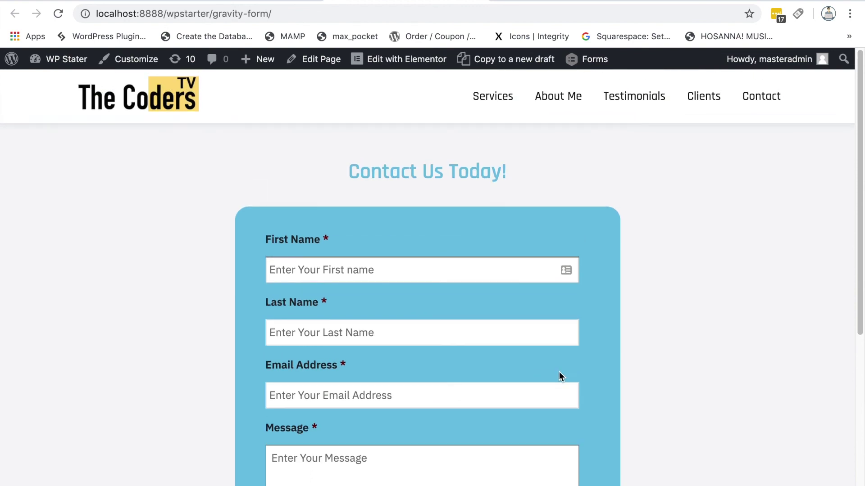
{"action": "scroll", "coordinate": [599, 379], "scroll_direction": "down", "scroll_amount": 5}
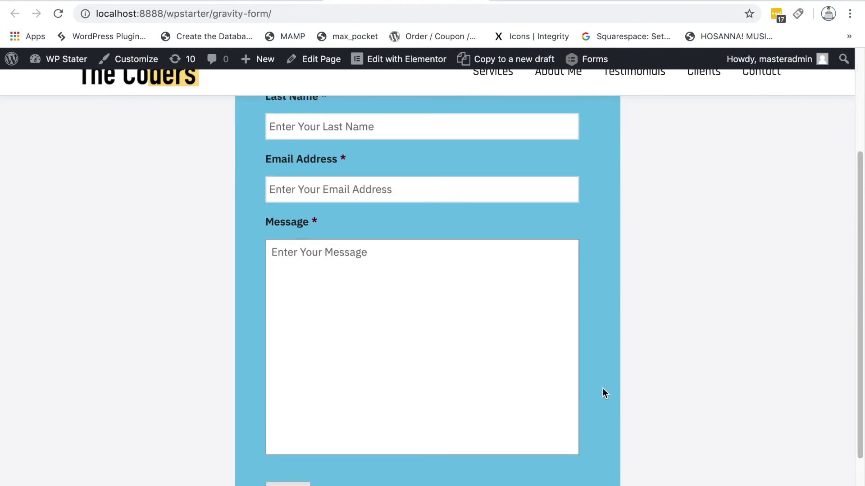
{"action": "scroll", "coordinate": [603, 393], "scroll_direction": "up", "scroll_amount": 5}
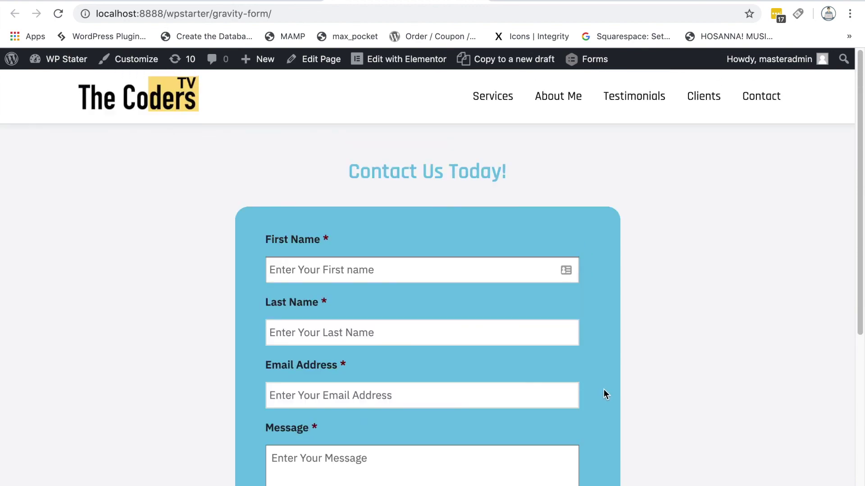
{"action": "scroll", "coordinate": [522, 350], "scroll_direction": "down", "scroll_amount": 3}
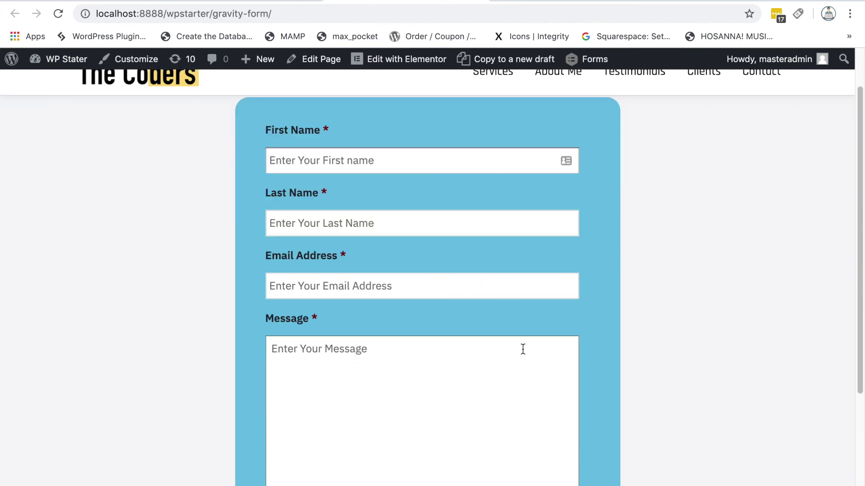